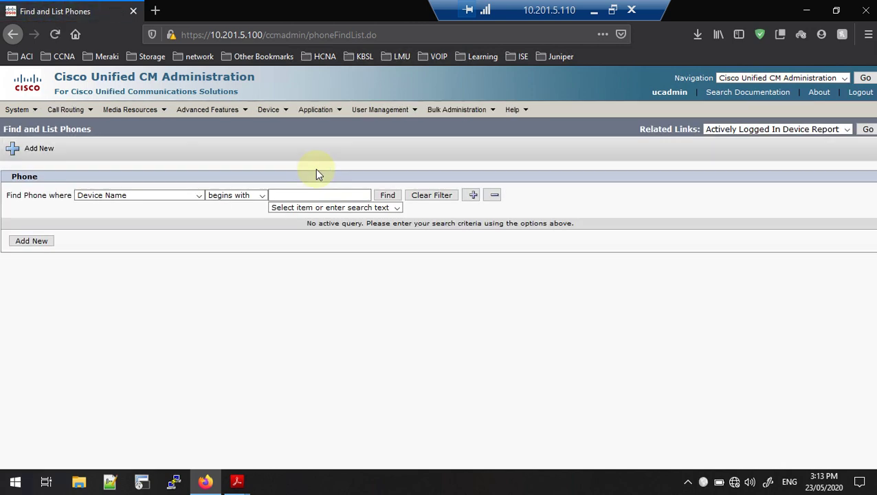
# Add a new phone of type Cisco Unified Client Services Framework and continue to its form
pyautogui.click(40, 153)
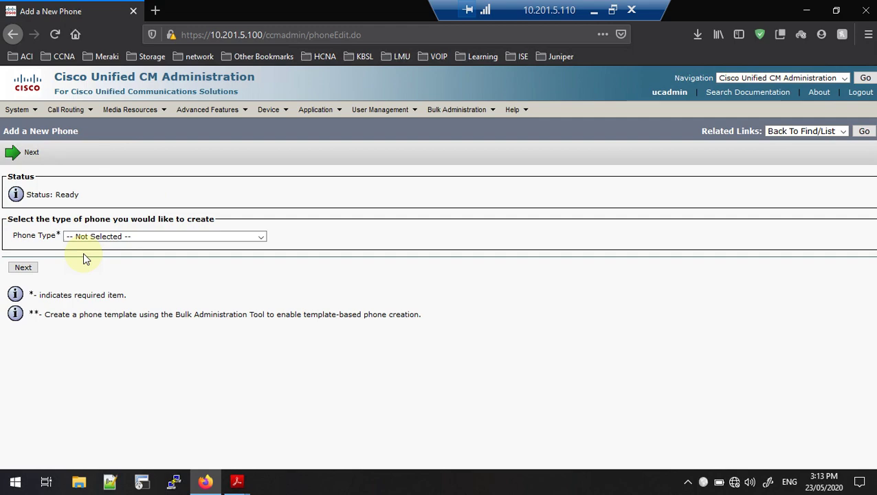
pyautogui.click(131, 238)
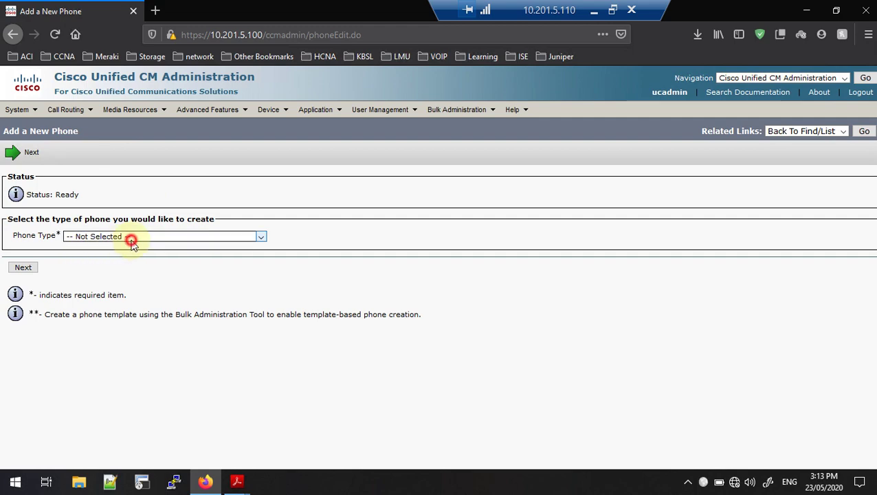
pyautogui.scroll(-12, 149, 350)
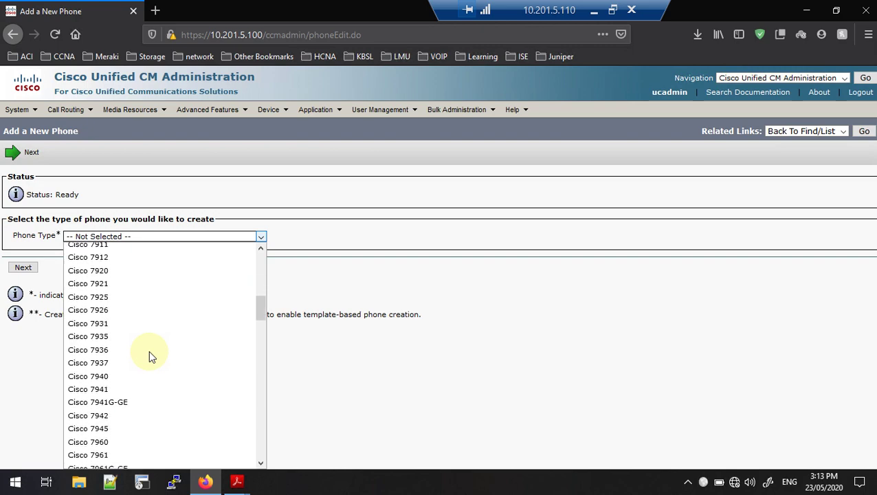
pyautogui.scroll(-9, 149, 351)
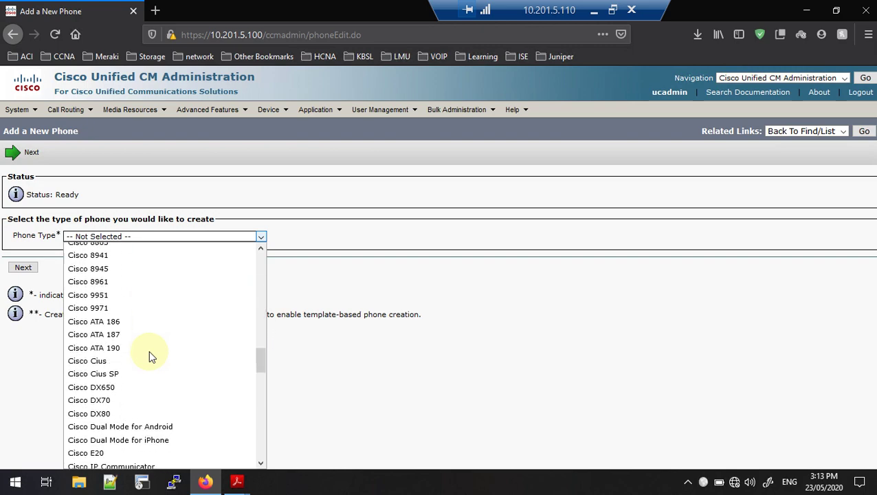
pyautogui.scroll(-1, 149, 349)
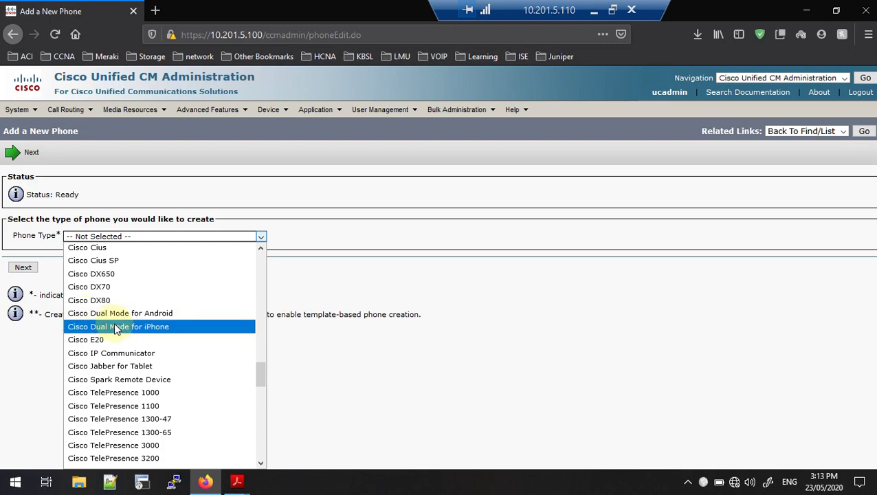
pyautogui.scroll(-3, 119, 335)
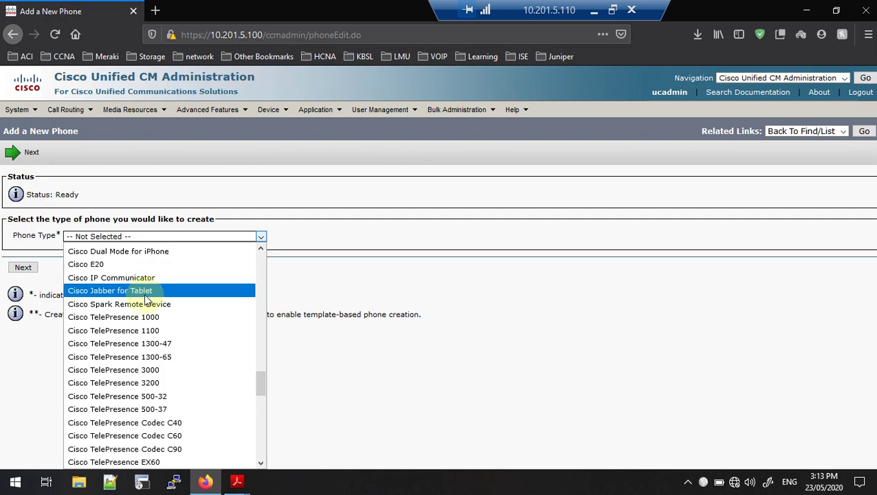
pyautogui.scroll(-6, 146, 303)
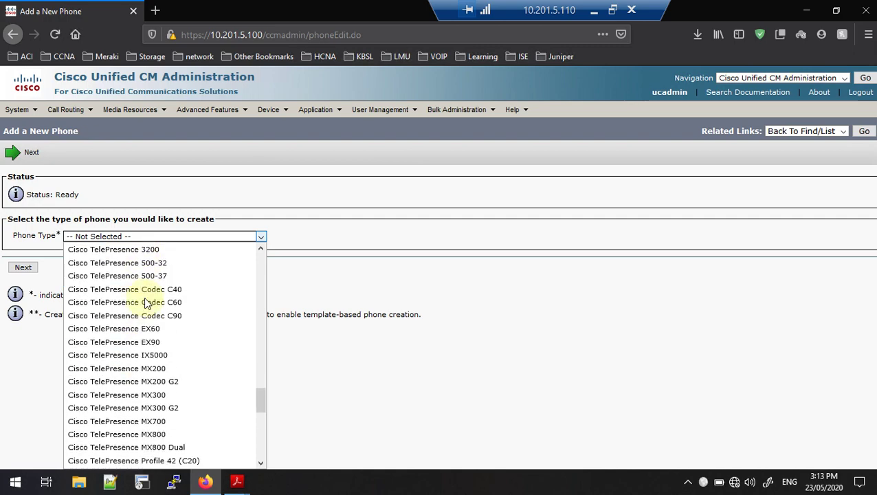
pyautogui.scroll(-4, 146, 304)
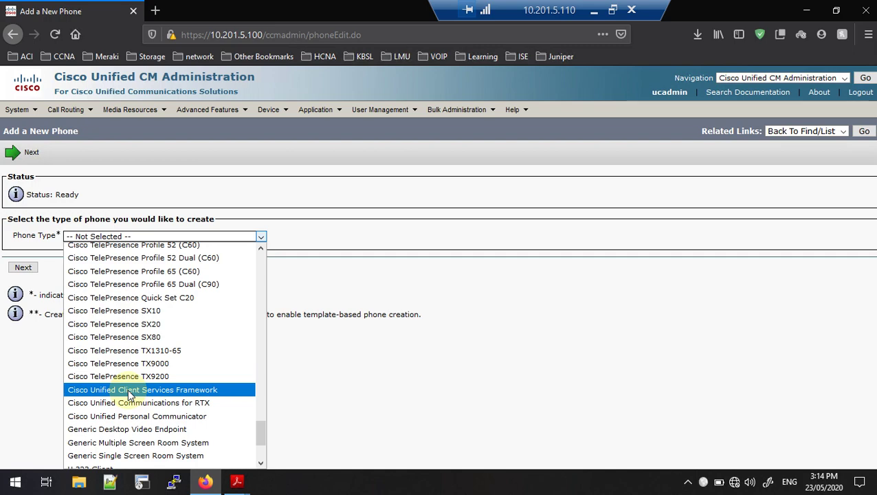
pyautogui.click(129, 391)
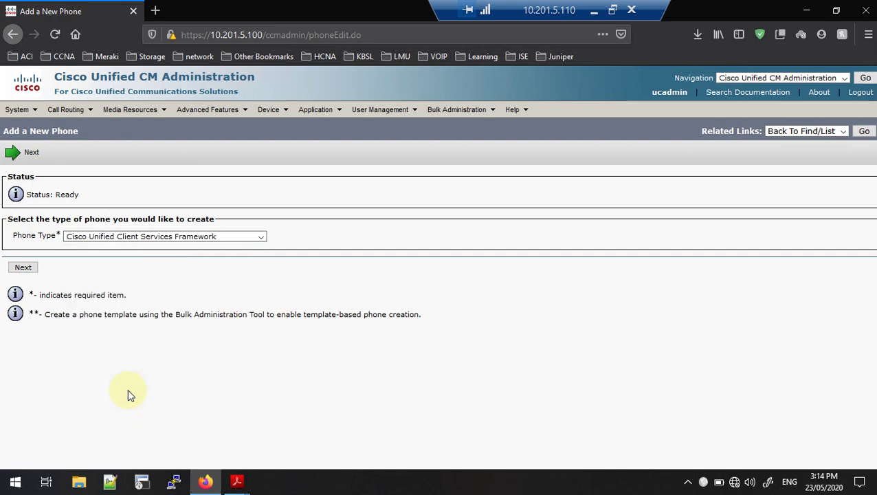
pyautogui.click(23, 269)
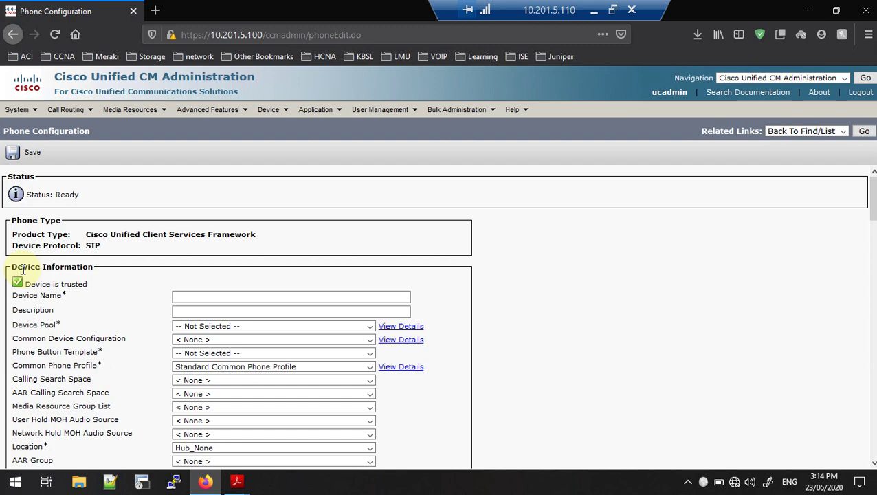
# Look over the new CSF phone's configuration form, then put the cursor in Device Name
pyautogui.scroll(-15, 23, 270)
pyautogui.scroll(-12, 22, 271)
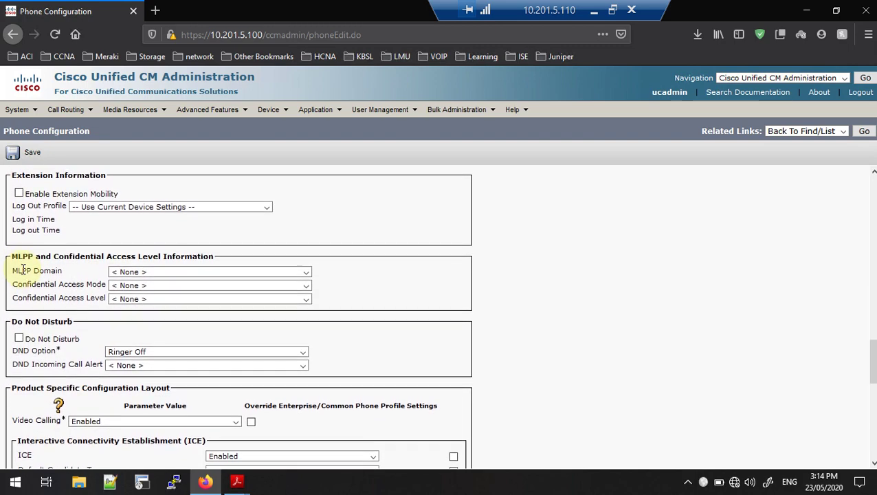
pyautogui.scroll(-9, 22, 270)
pyautogui.scroll(13, 23, 270)
pyautogui.scroll(20, 22, 270)
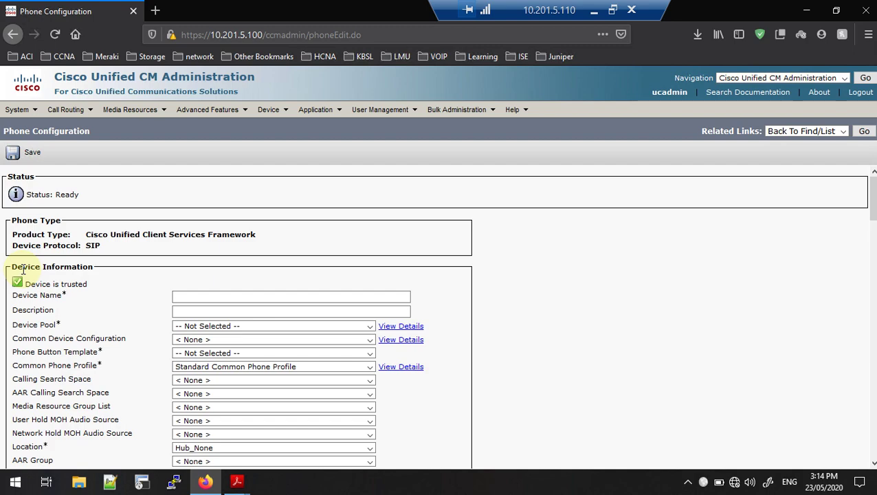
pyautogui.scroll(-4, 22, 270)
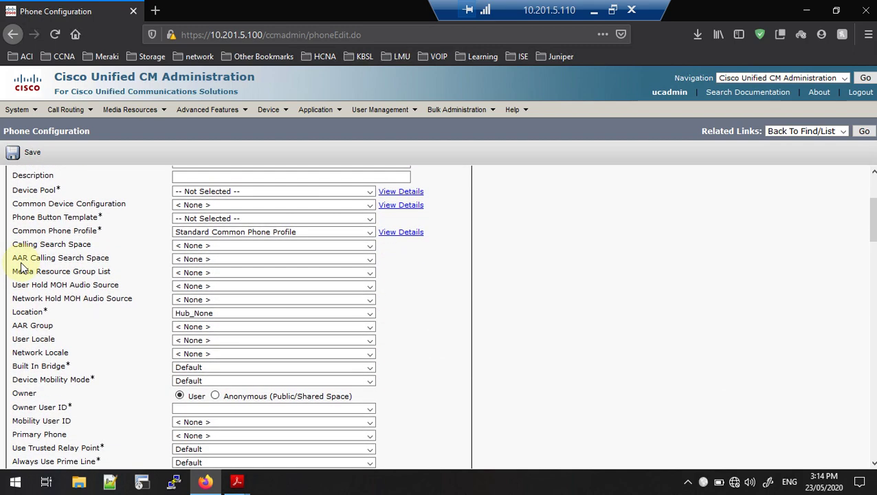
pyautogui.scroll(2, 21, 267)
pyautogui.click(37, 233)
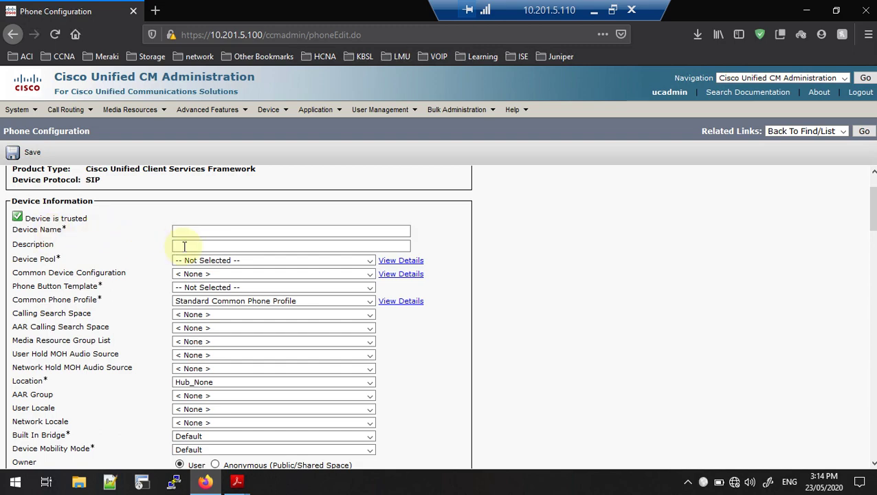
pyautogui.click(212, 229)
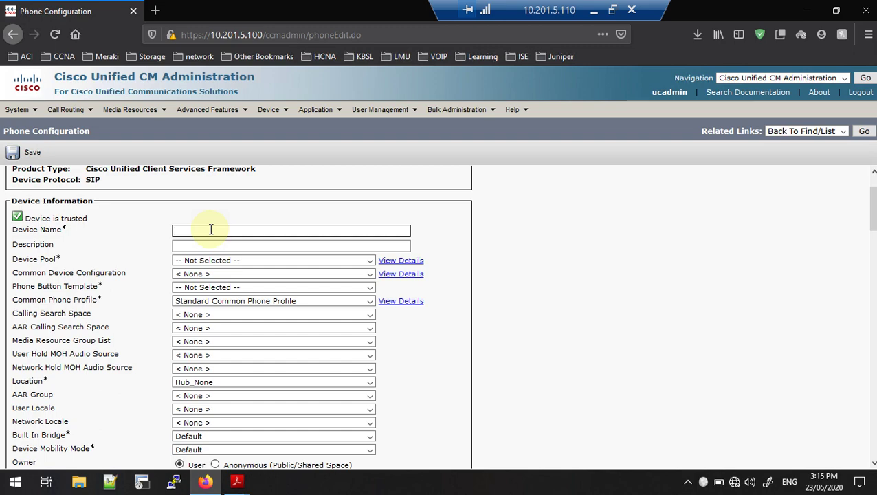
# Enter CSFVOICE as the phone's Device Name
pyautogui.write('CSF')
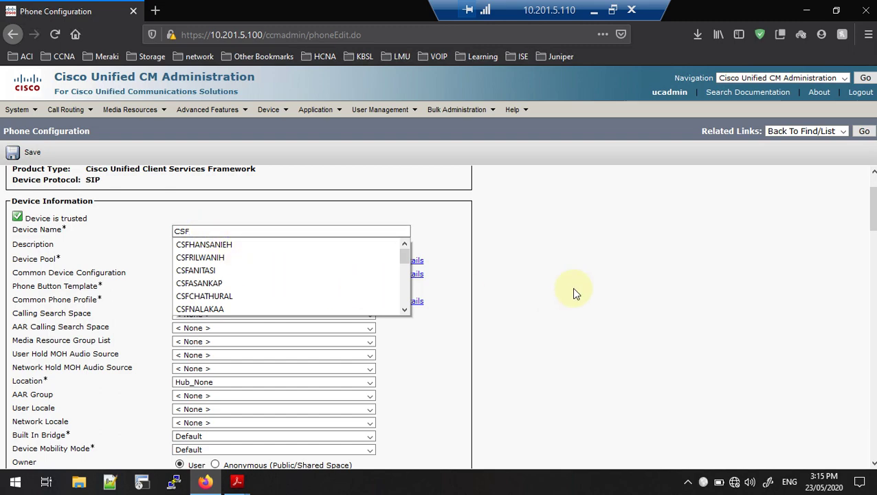
pyautogui.click(575, 292)
pyautogui.click(202, 232)
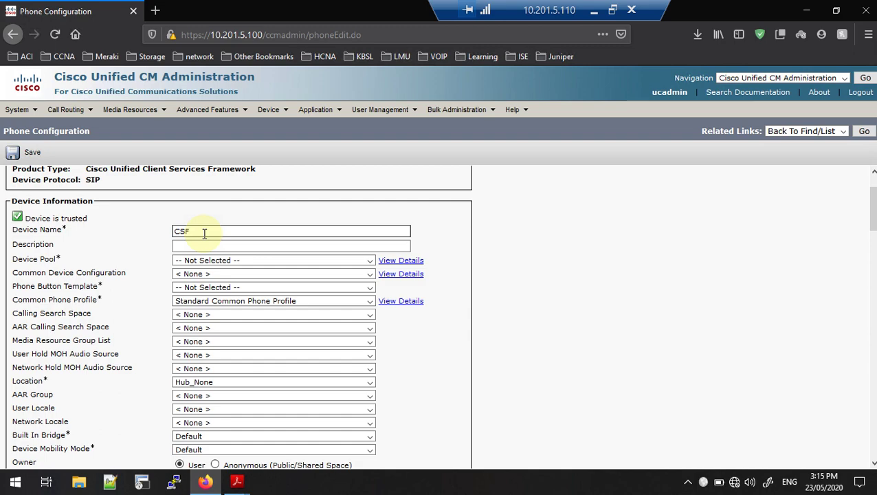
pyautogui.write('V')
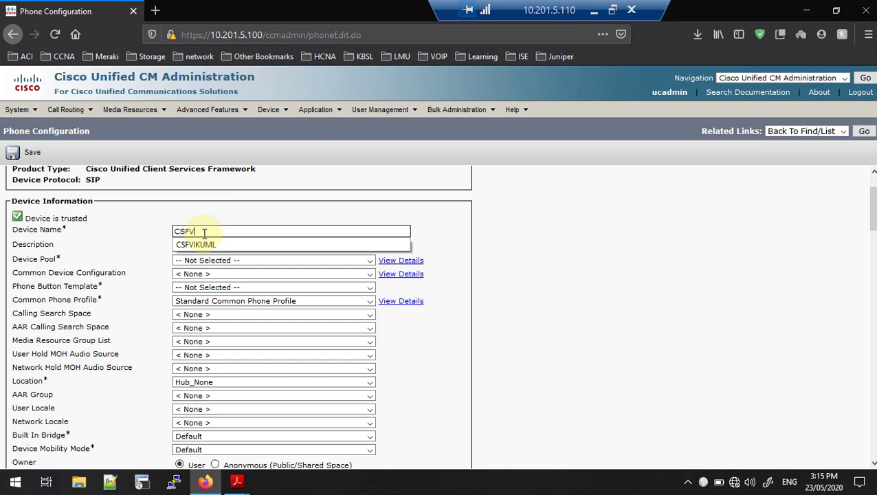
pyautogui.write('OIP')
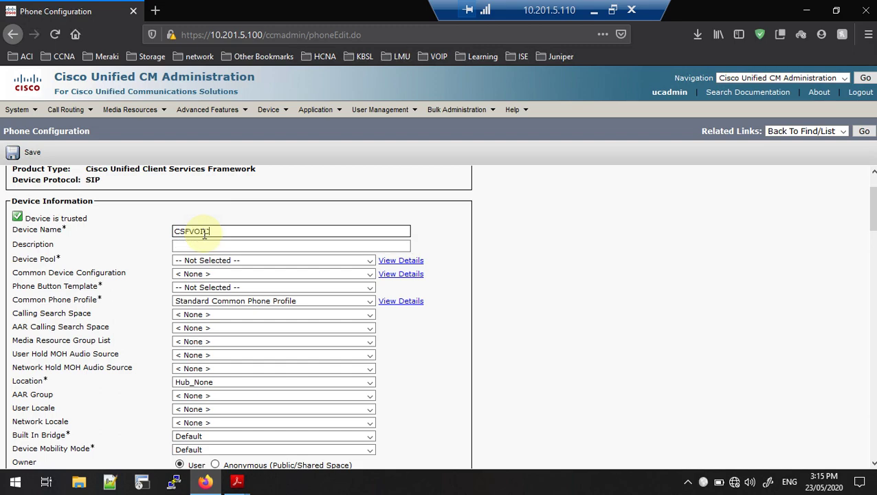
pyautogui.write('CE')
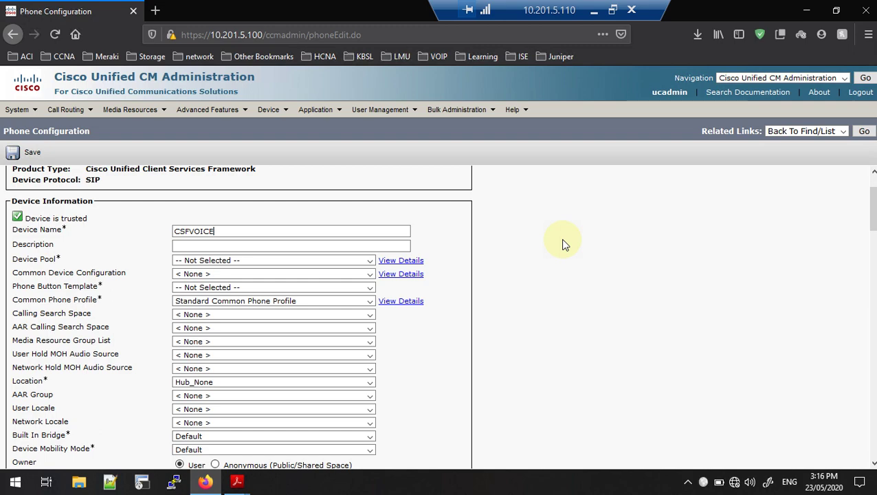
pyautogui.doubleClick(196, 232)
pyautogui.click(189, 231)
pyautogui.doubleClick(189, 231)
pyautogui.click(177, 231)
pyautogui.press('Right')
pyautogui.press('Right')
pyautogui.press('Right')
# Set the Description to VOICE_GURU using the VOICE_GURU_01 suggestion, trimmed
pyautogui.click(187, 246)
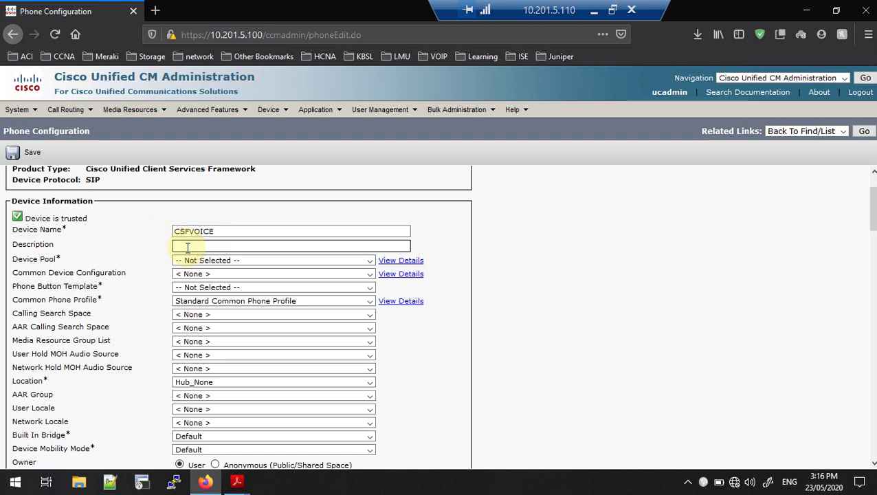
pyautogui.moveTo(227, 231); pyautogui.dragTo(190, 234)
pyautogui.hotkey('ctrl', 'c')
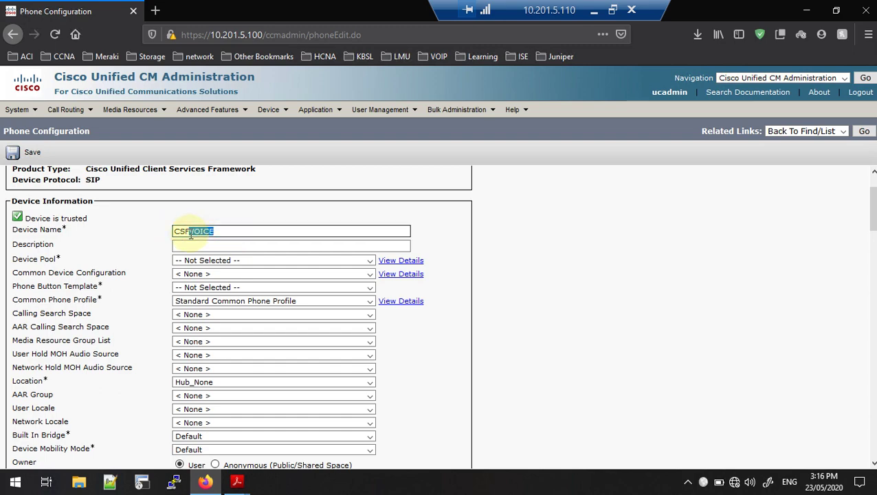
pyautogui.click(192, 244)
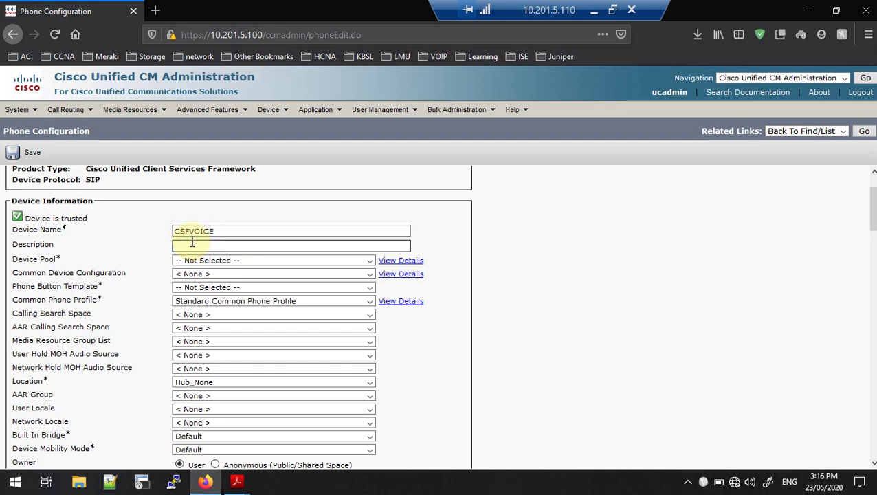
pyautogui.hotkey('ctrl', 'v')
pyautogui.press('Down')
pyautogui.press('Up')
pyautogui.press('Down')
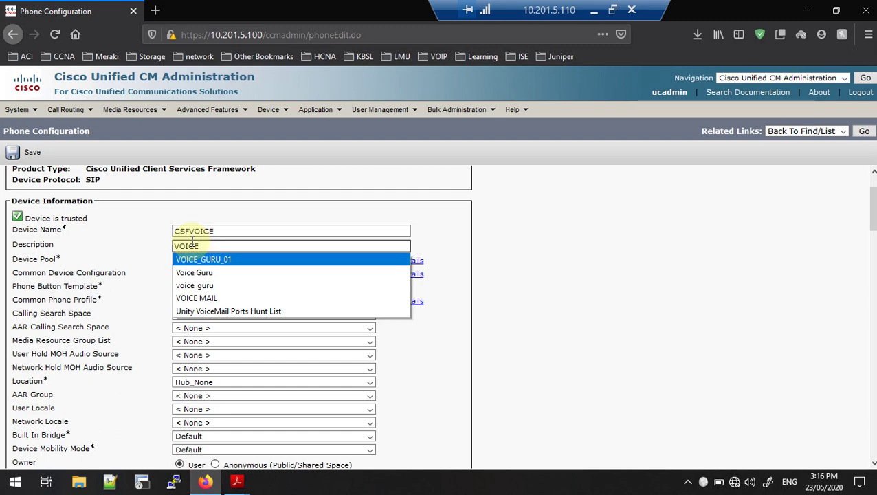
pyautogui.press('Return')
pyautogui.press('BackSpace')
pyautogui.press('BackSpace')
pyautogui.press('BackSpace')
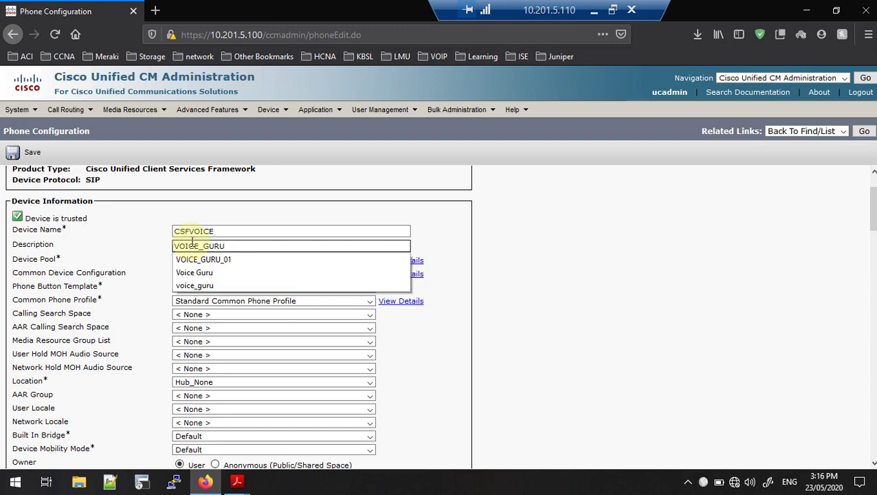
# Set Device Pool to LAB-DP and the button template to Standard Client Services Framework
pyautogui.click(505, 274)
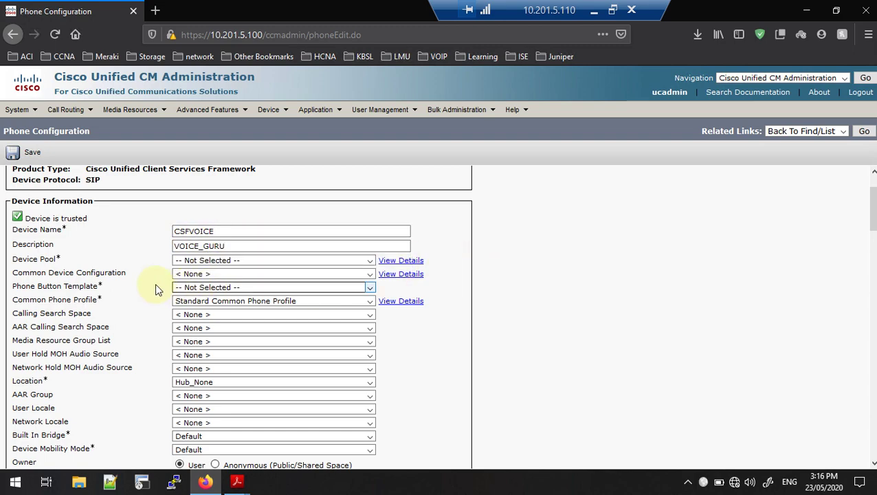
pyautogui.click(183, 262)
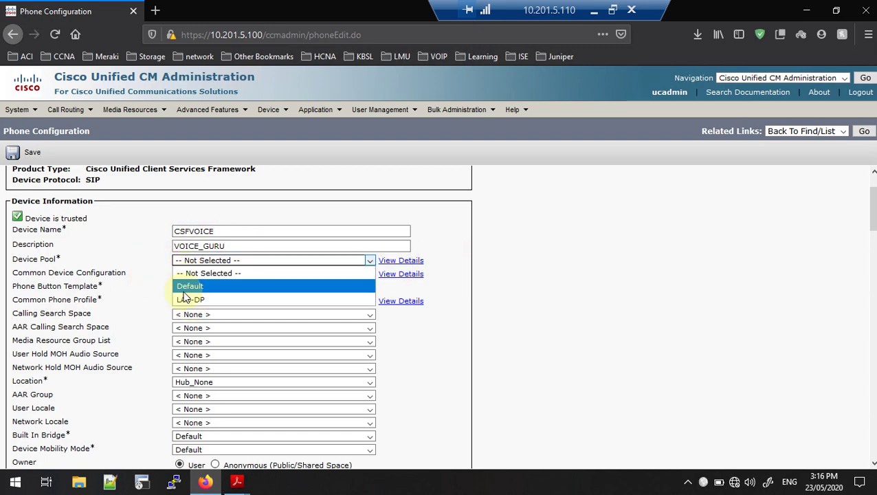
pyautogui.click(185, 299)
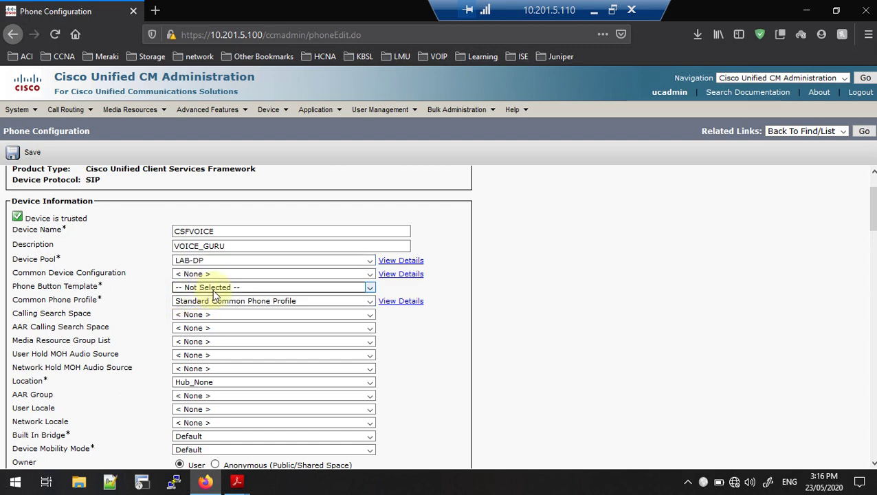
pyautogui.scroll(-2, 221, 276)
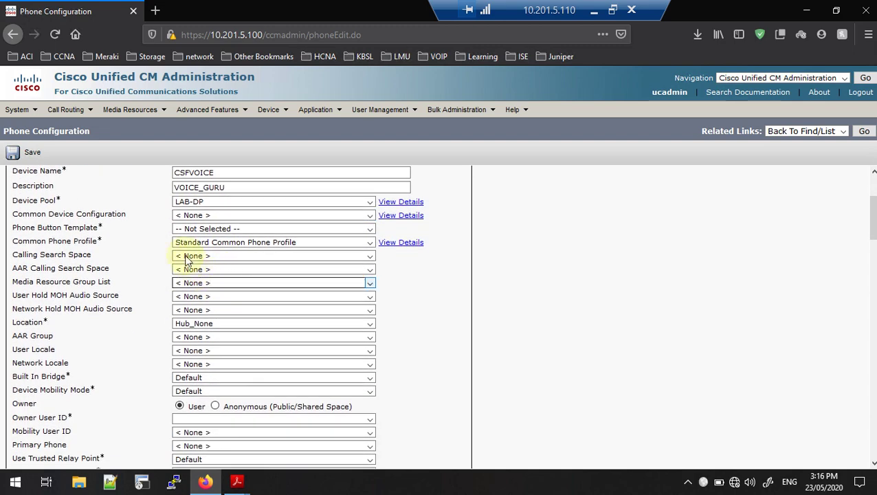
pyautogui.click(204, 231)
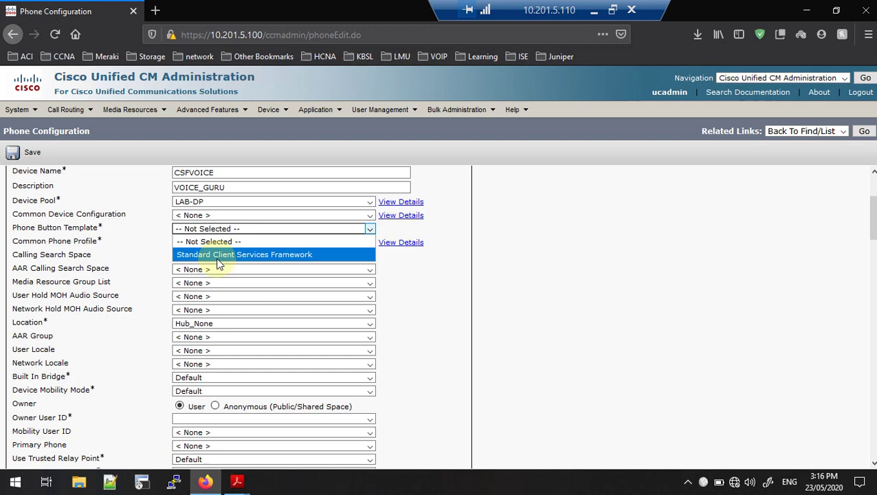
pyautogui.click(220, 259)
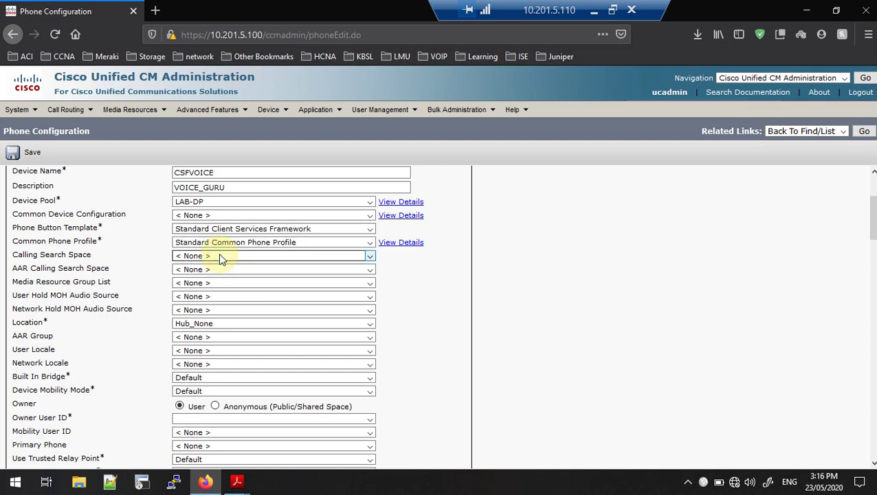
# Assign MRGL-LAB, 1-SampleAudioSource for user and network hold music, and location LAB-LOC
pyautogui.click(199, 283)
pyautogui.click(205, 308)
pyautogui.click(198, 299)
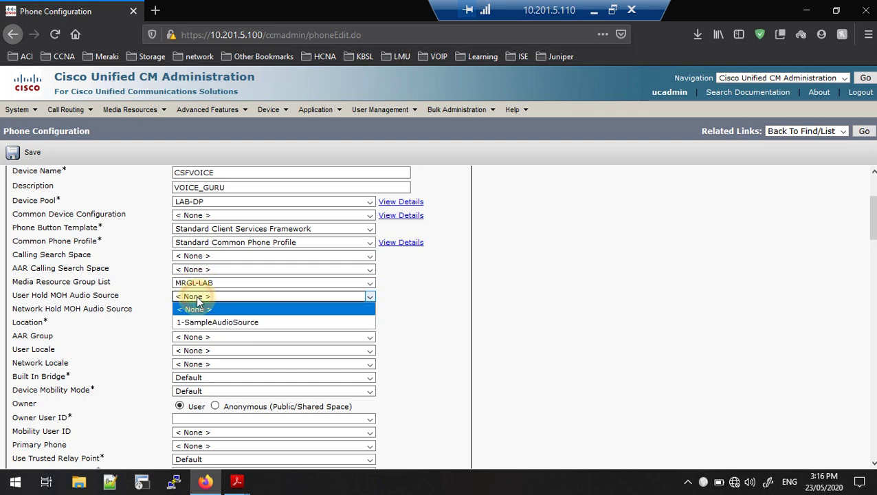
pyautogui.click(203, 320)
pyautogui.click(197, 311)
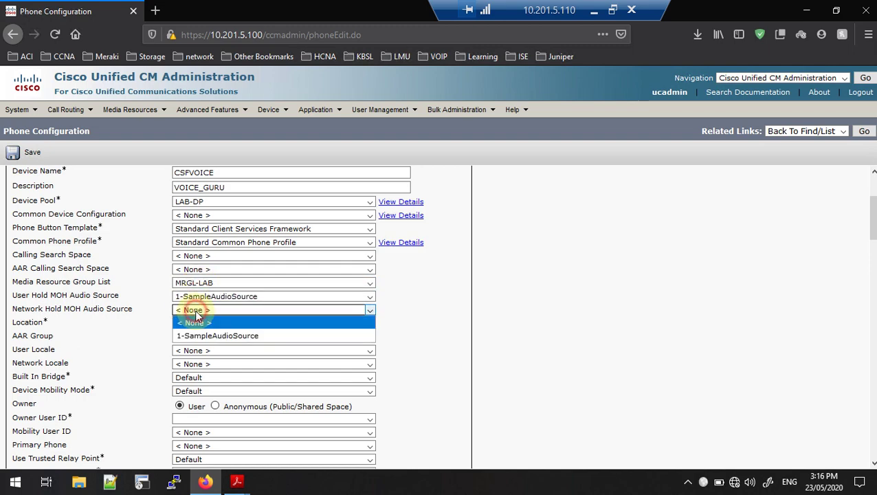
pyautogui.click(199, 334)
pyautogui.scroll(-2, 201, 332)
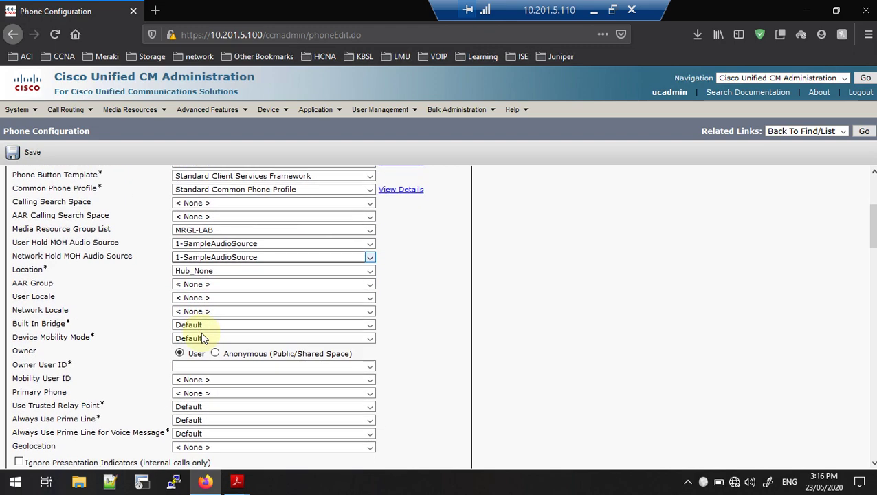
pyautogui.click(206, 266)
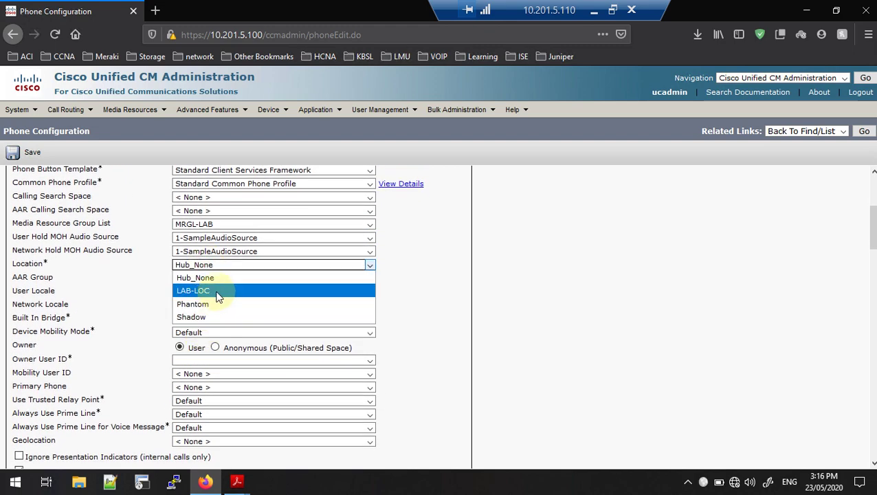
pyautogui.click(213, 291)
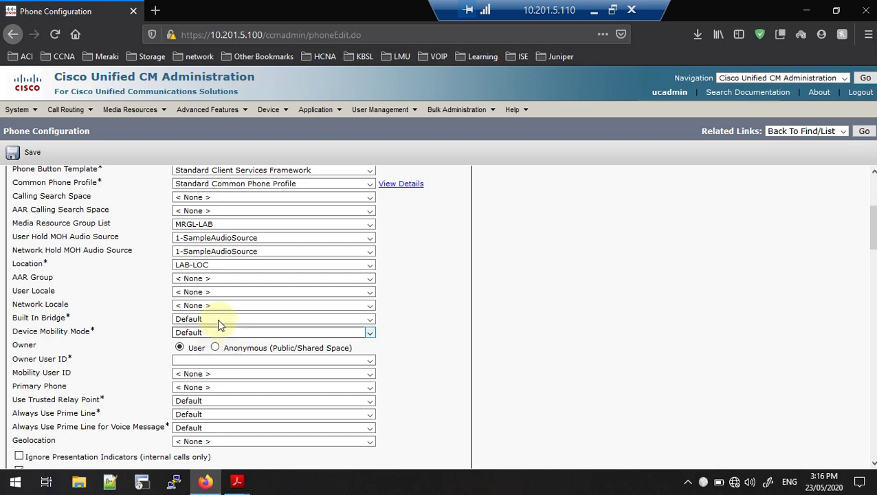
pyautogui.scroll(-2, 218, 296)
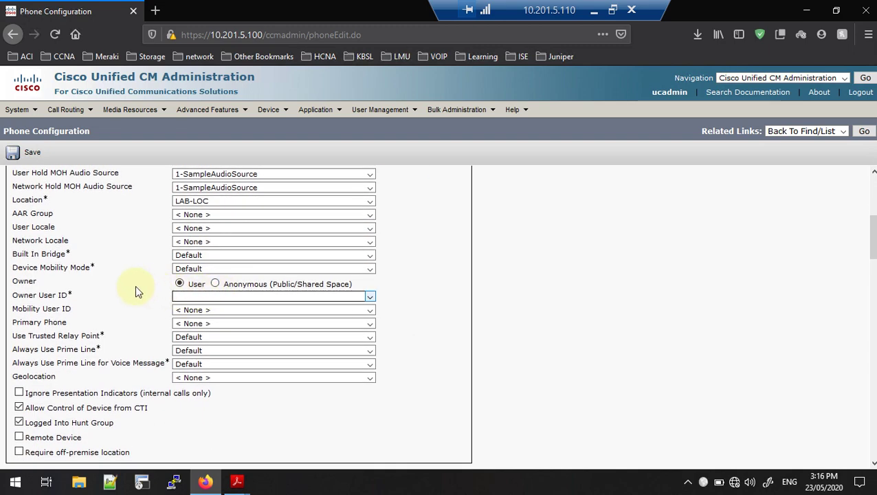
# Set the phone's Owner to Anonymous (Public/Shared Space)
pyautogui.click(199, 296)
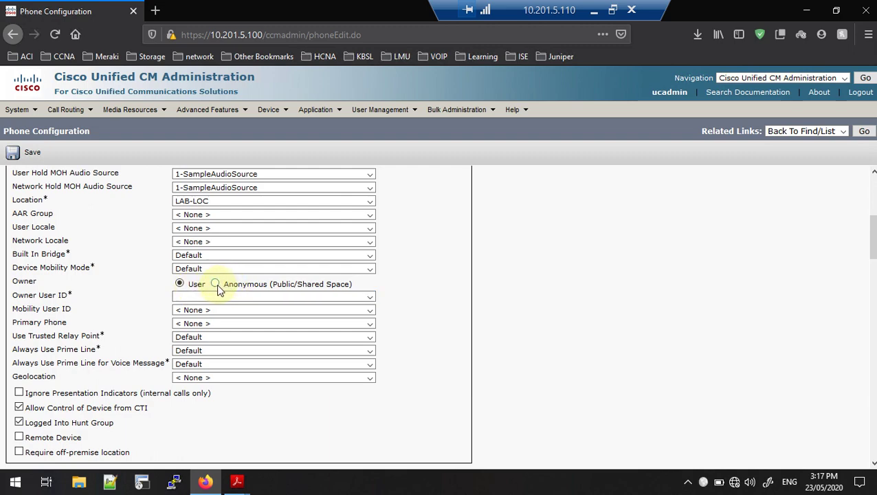
pyautogui.click(217, 288)
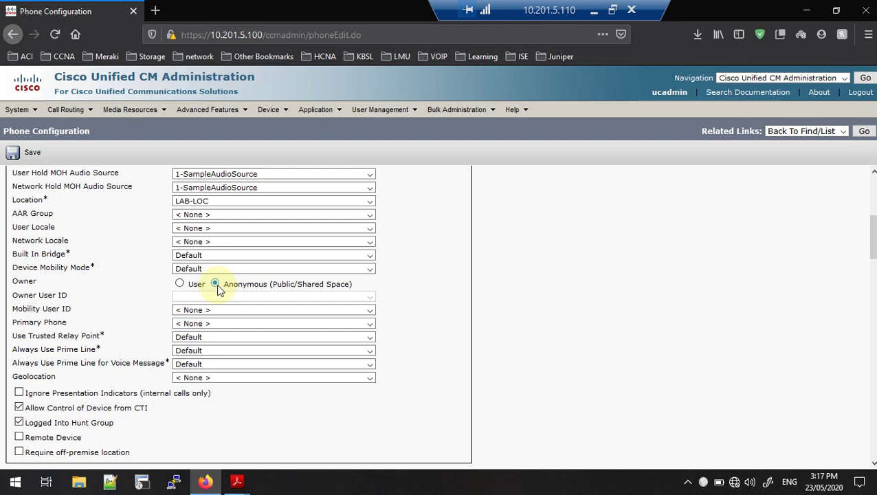
pyautogui.scroll(-6, 219, 288)
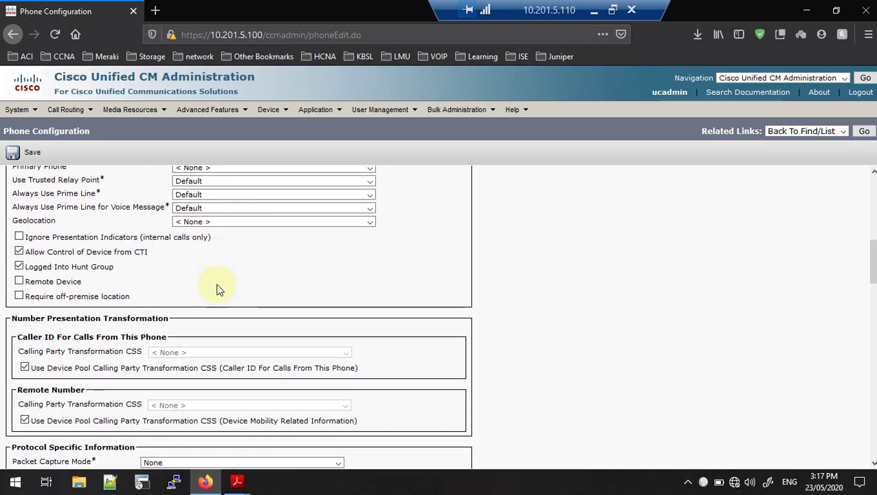
pyautogui.scroll(-8, 218, 288)
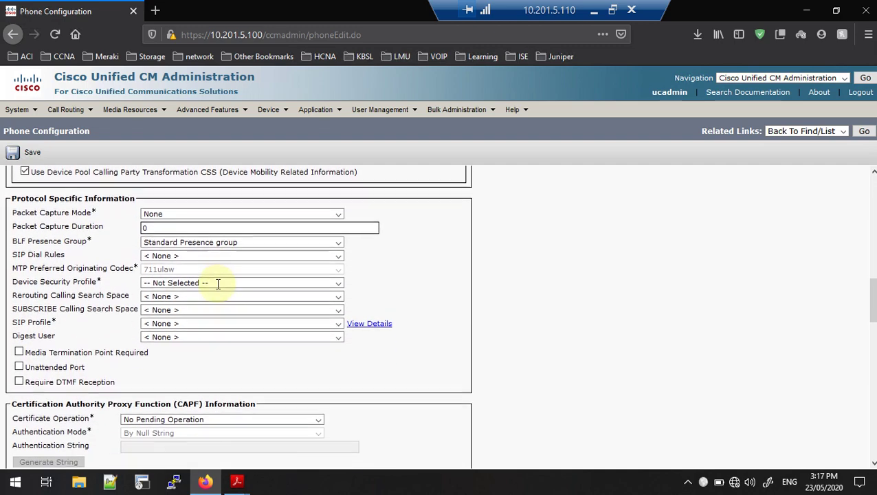
pyautogui.scroll(-7, 218, 285)
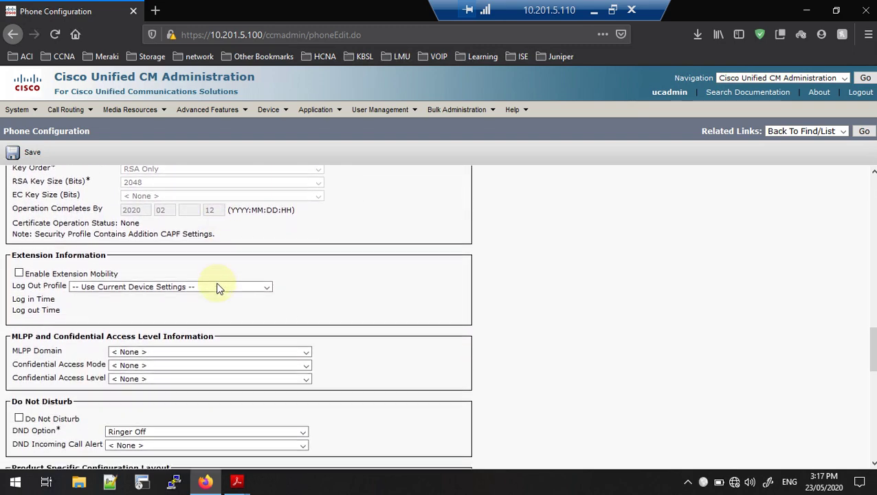
pyautogui.scroll(-10, 218, 289)
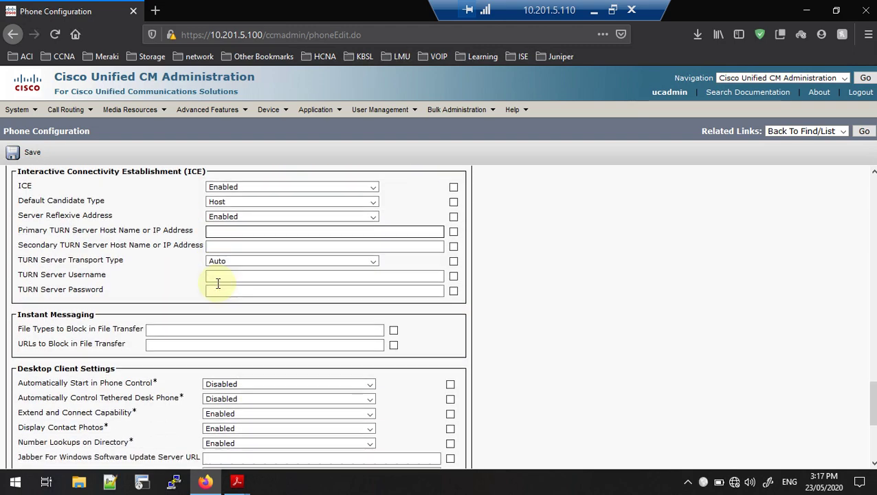
pyautogui.scroll(-2, 218, 289)
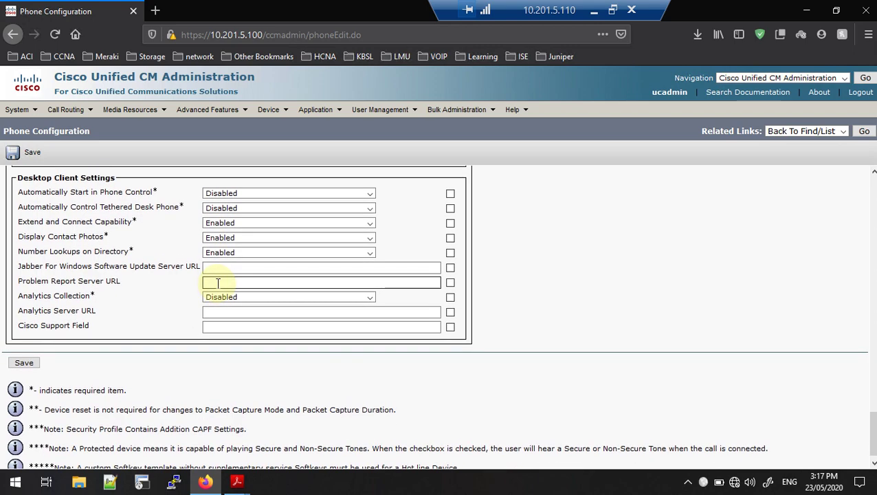
pyautogui.scroll(8, 219, 289)
pyautogui.scroll(11, 218, 289)
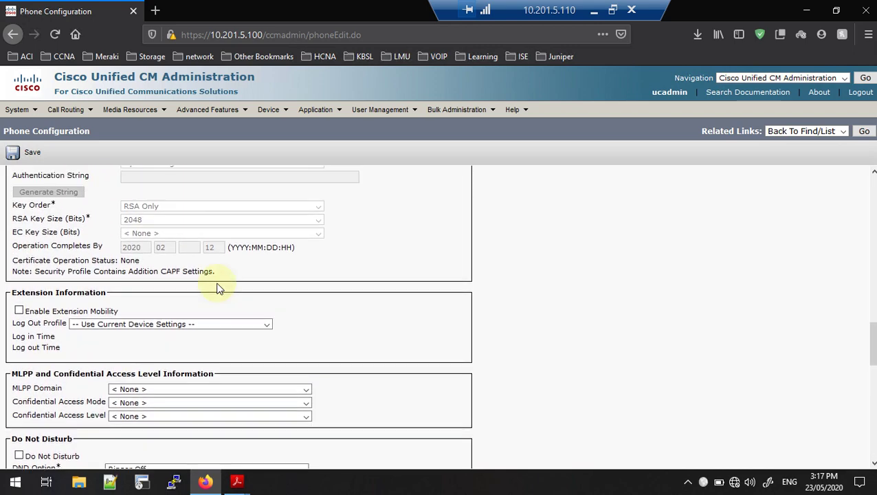
pyautogui.scroll(3, 218, 288)
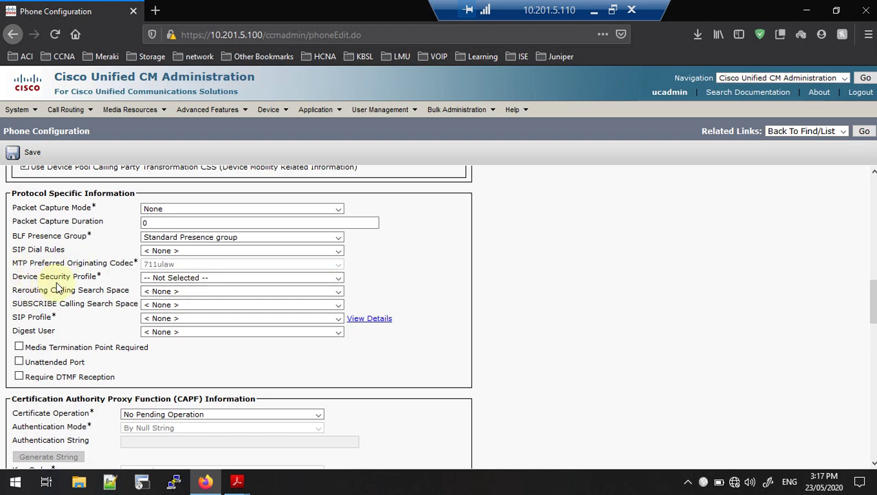
# Choose the CSF Standard SIP Non-Secure security profile and Standard SIP Profile
pyautogui.click(179, 278)
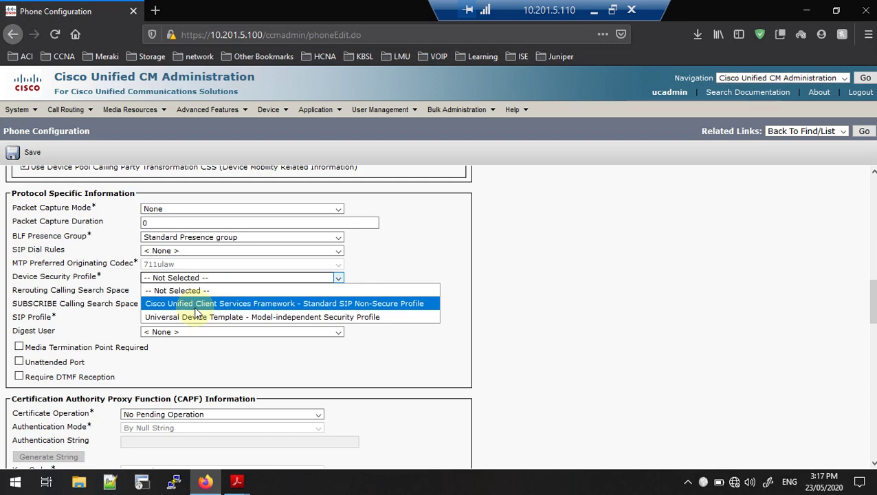
pyautogui.click(198, 304)
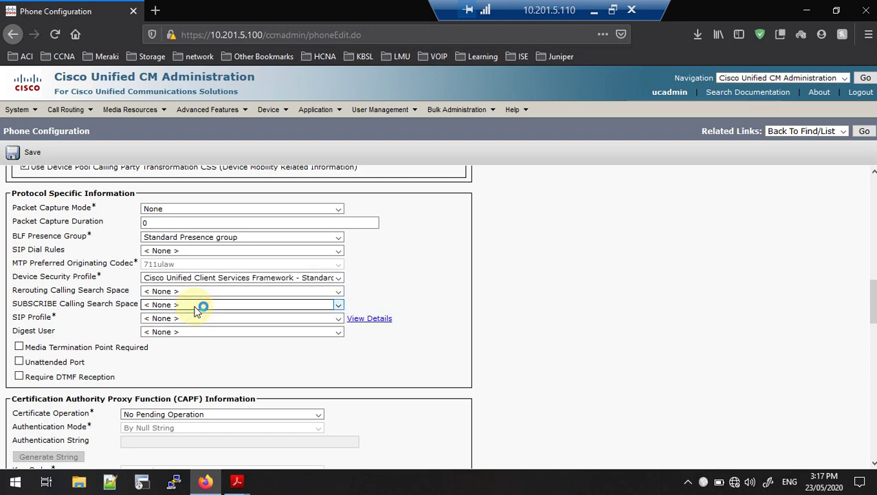
pyautogui.click(176, 318)
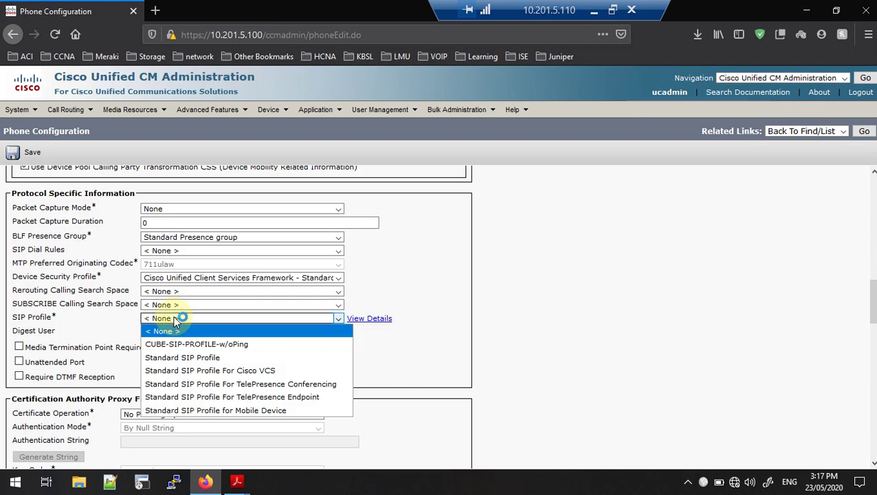
pyautogui.click(199, 357)
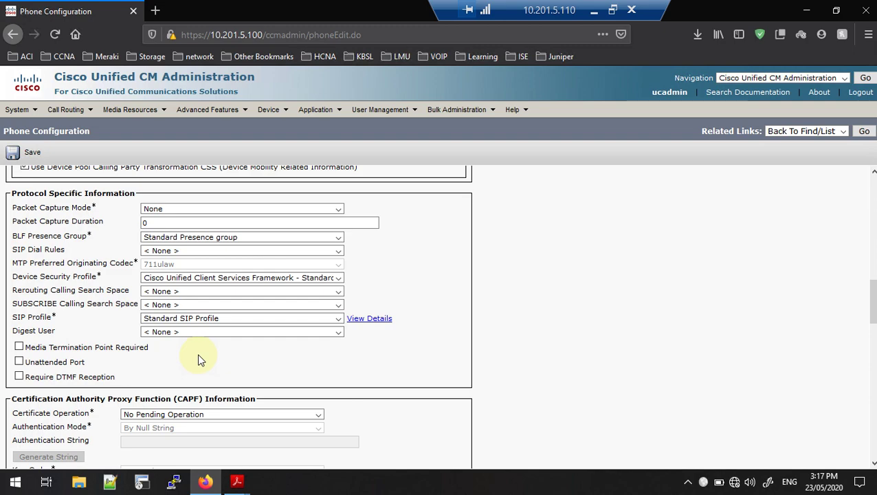
pyautogui.scroll(-4, 200, 358)
pyautogui.scroll(10, 199, 357)
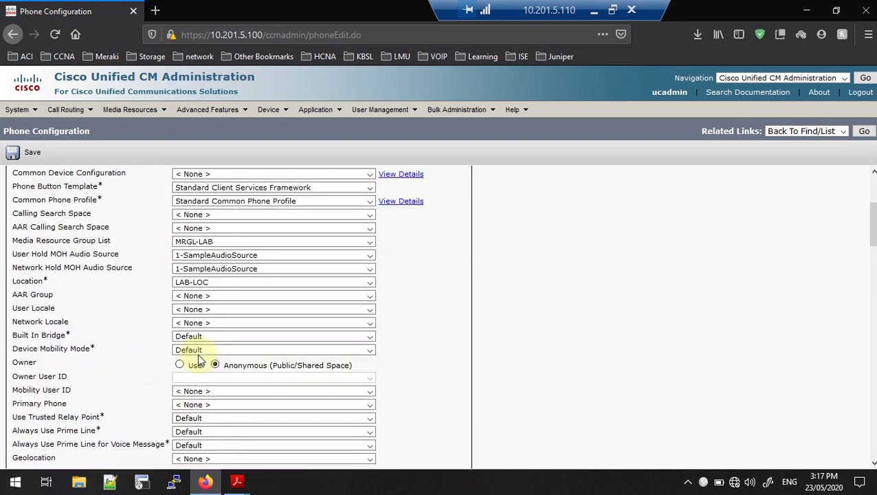
pyautogui.scroll(3, 199, 361)
# Save the CSFVOICE phone and acknowledge the Apply Config reminder
pyautogui.click(24, 157)
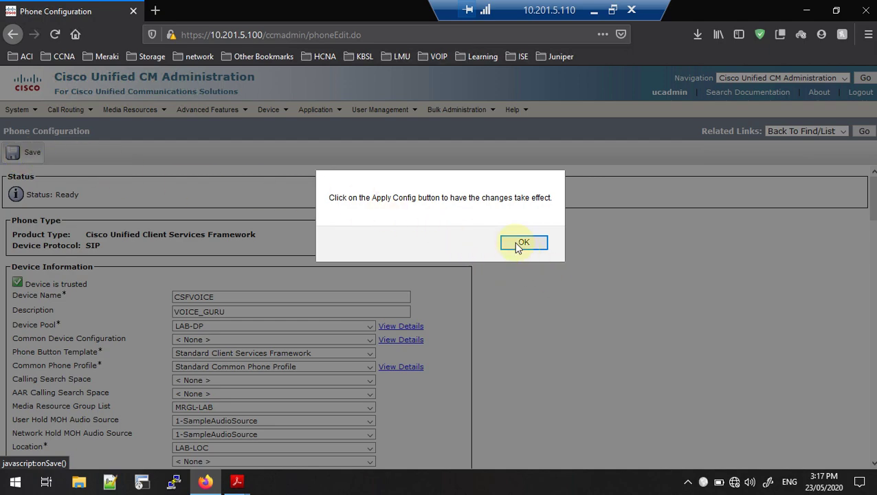
pyautogui.click(524, 242)
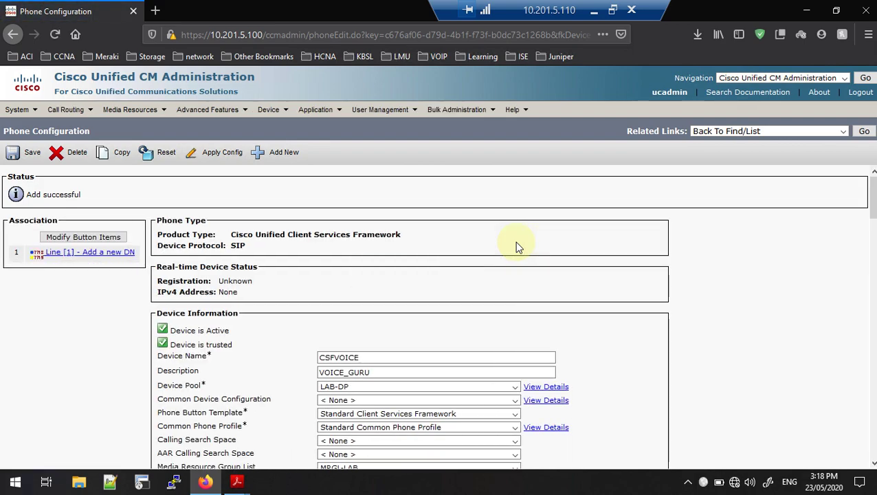
# Add a new directory number 72002 on Line [1] of CSFVOICE
pyautogui.click(108, 253)
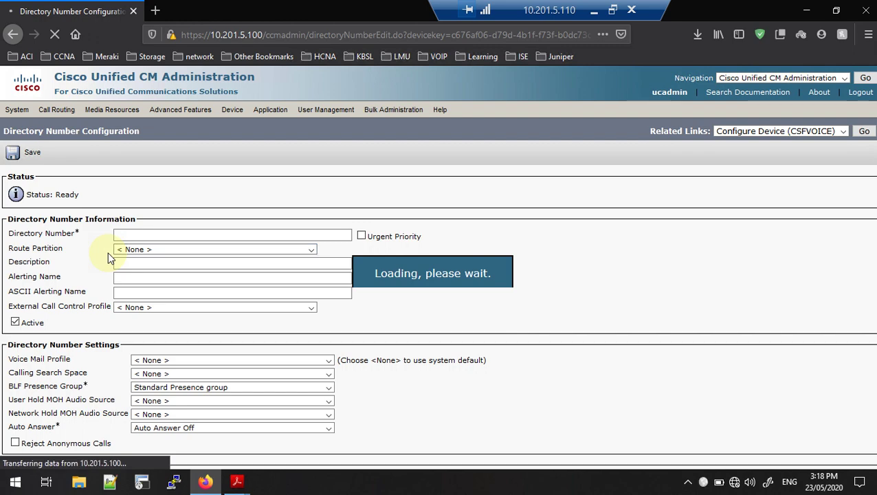
pyautogui.click(133, 236)
pyautogui.write('7')
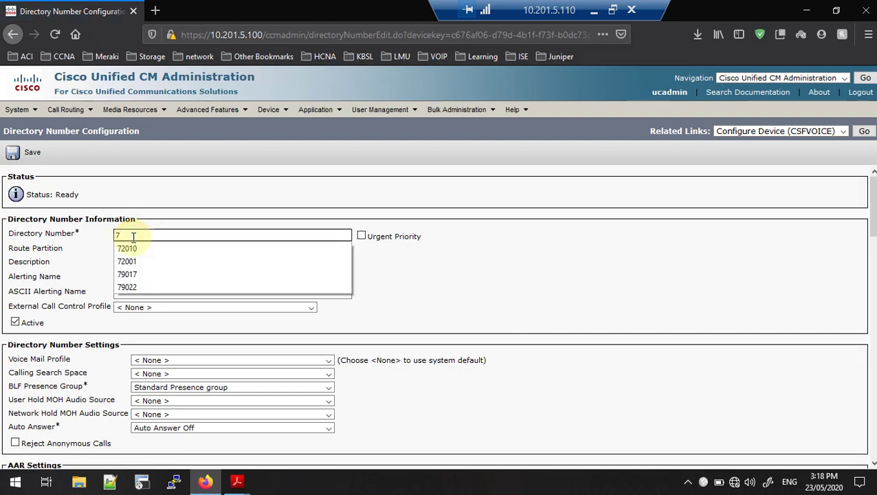
pyautogui.write('20')
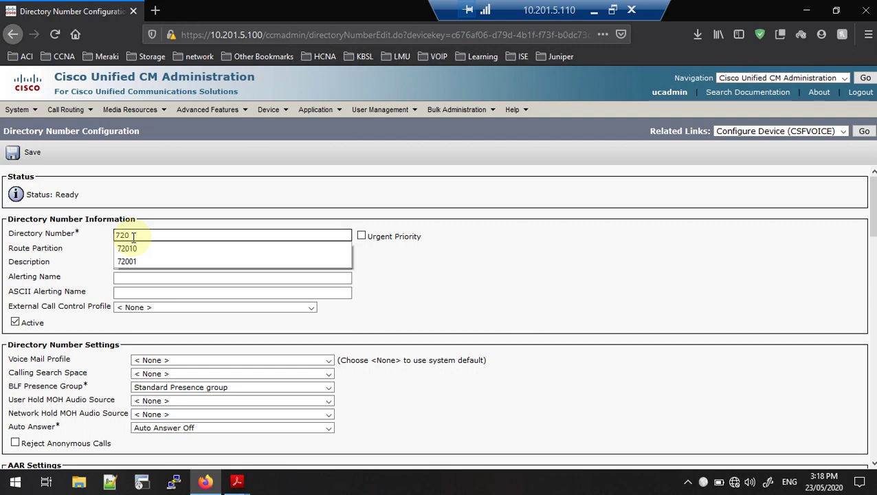
pyautogui.write('0')
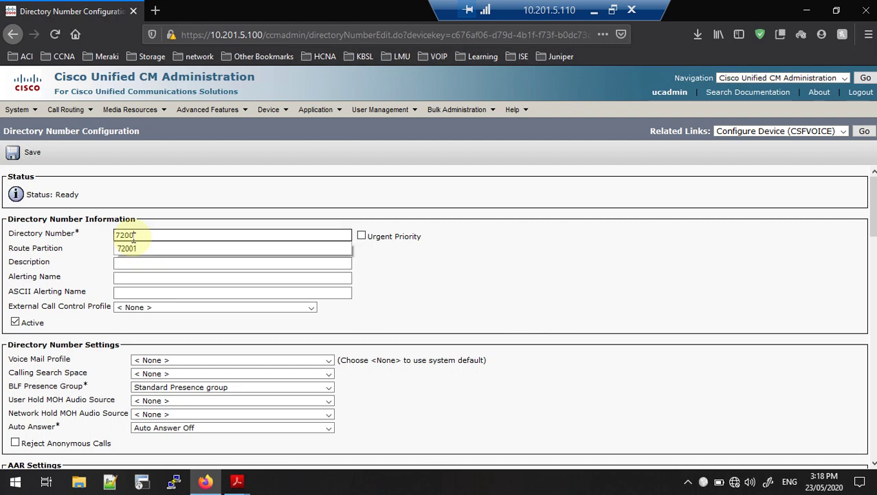
pyautogui.write('2')
pyautogui.click(215, 214)
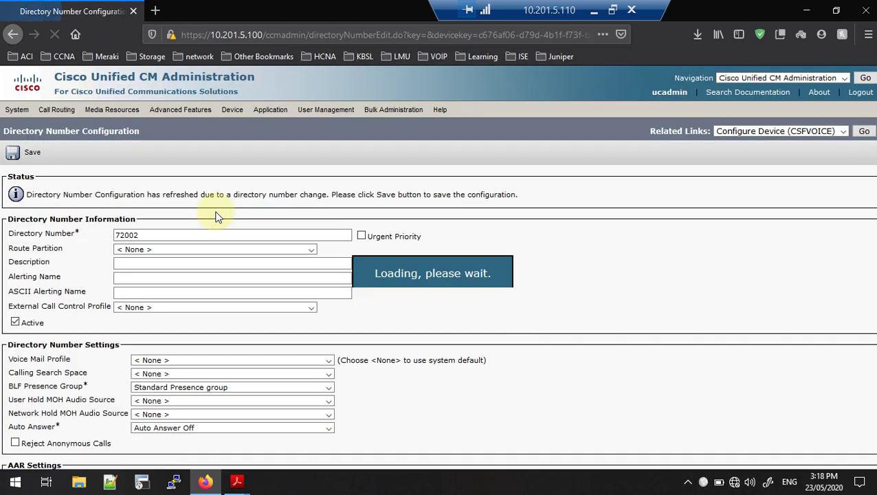
pyautogui.click(234, 250)
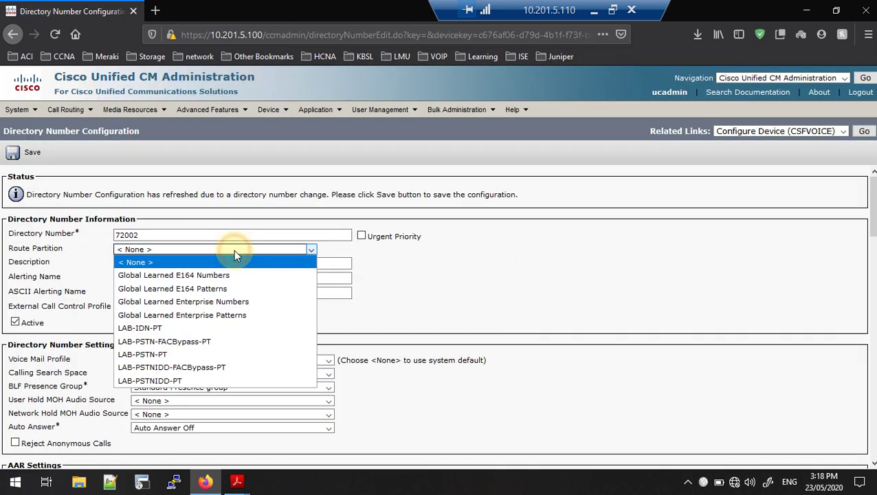
# Put line 72002 in partition LAB-IDN-PT with description VOICE_GURU
pyautogui.click(164, 327)
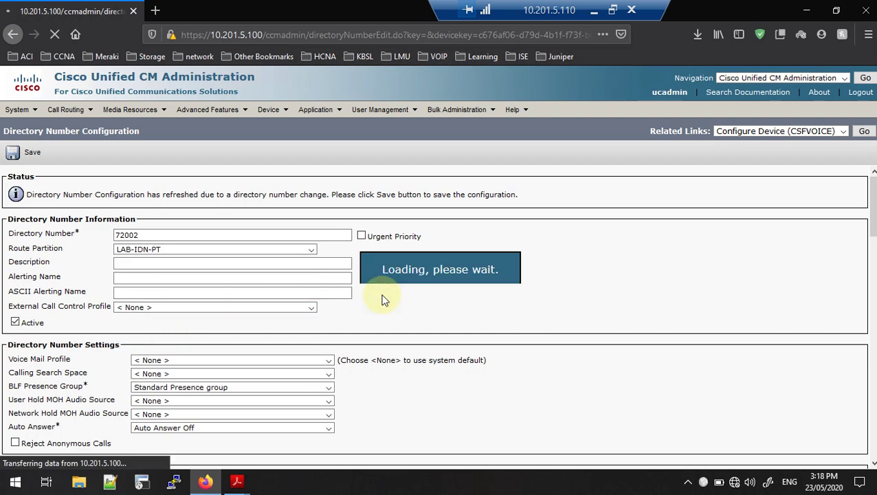
pyautogui.click(144, 265)
pyautogui.click(145, 302)
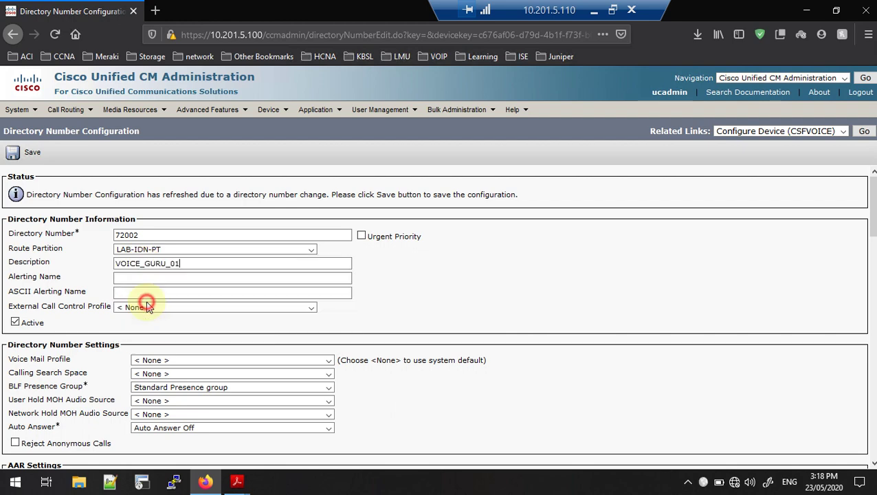
pyautogui.press('BackSpace')
pyautogui.press('BackSpace')
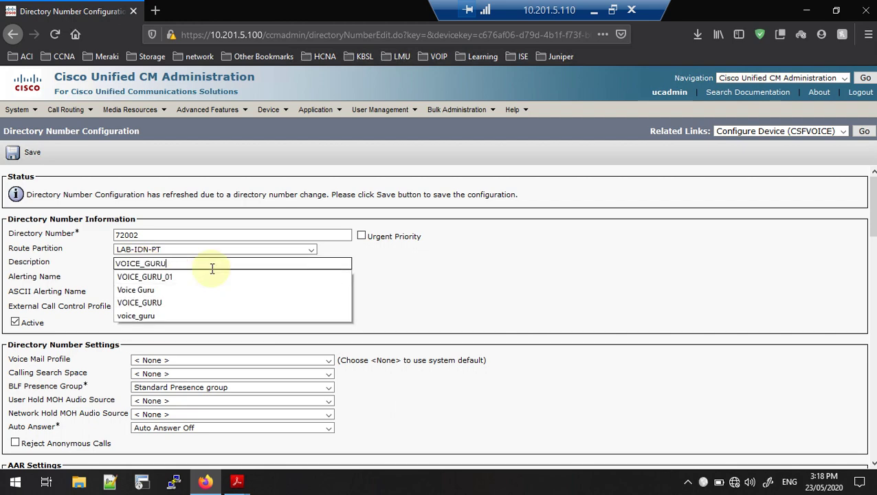
pyautogui.write('U')
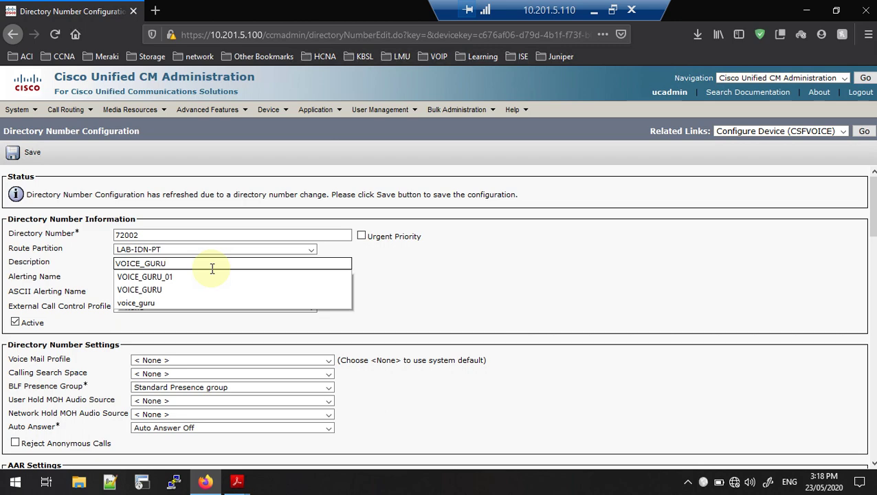
# Copy VOICE_GURU into the Alerting Name and ASCII Alerting Name fields
pyautogui.hotkey('ctrl', 'a')
pyautogui.hotkey('ctrl', 'c')
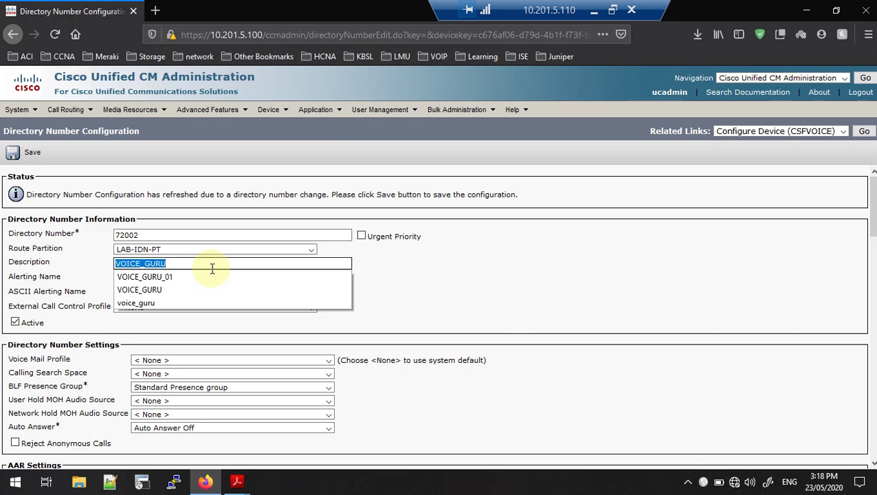
pyautogui.click(573, 264)
pyautogui.click(175, 280)
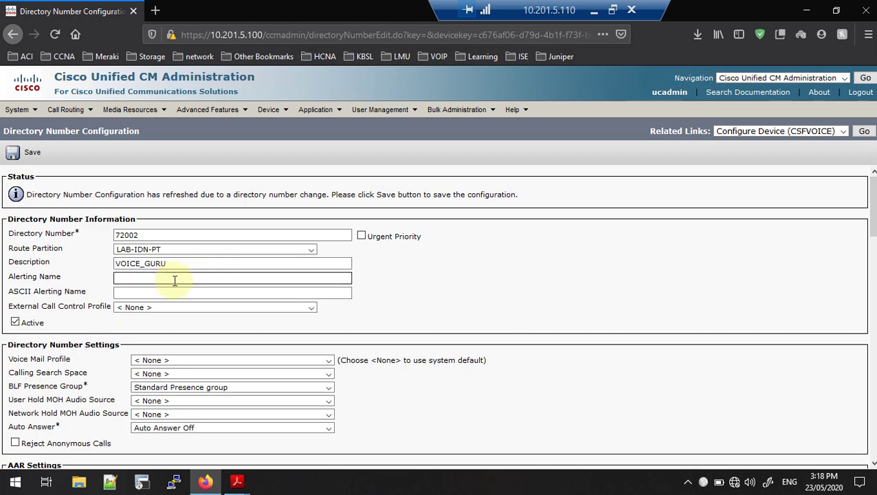
pyautogui.hotkey('ctrl', 'v')
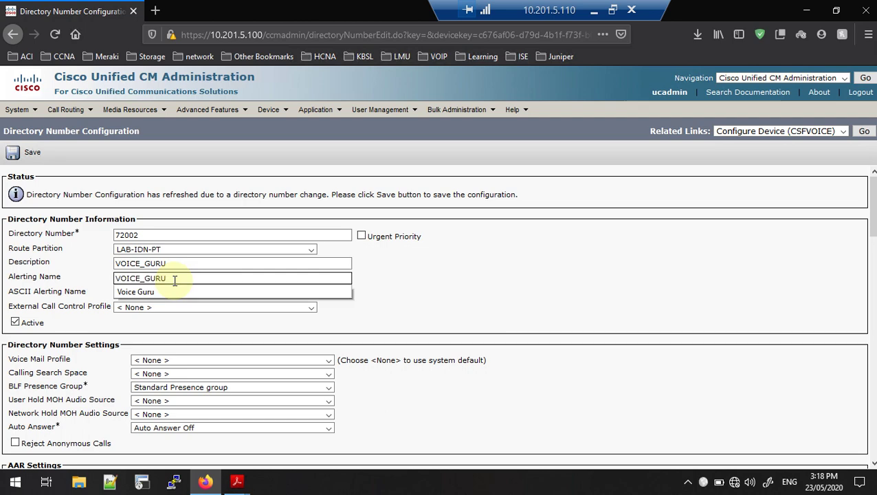
pyautogui.click(143, 295)
pyautogui.hotkey('ctrl', 'v')
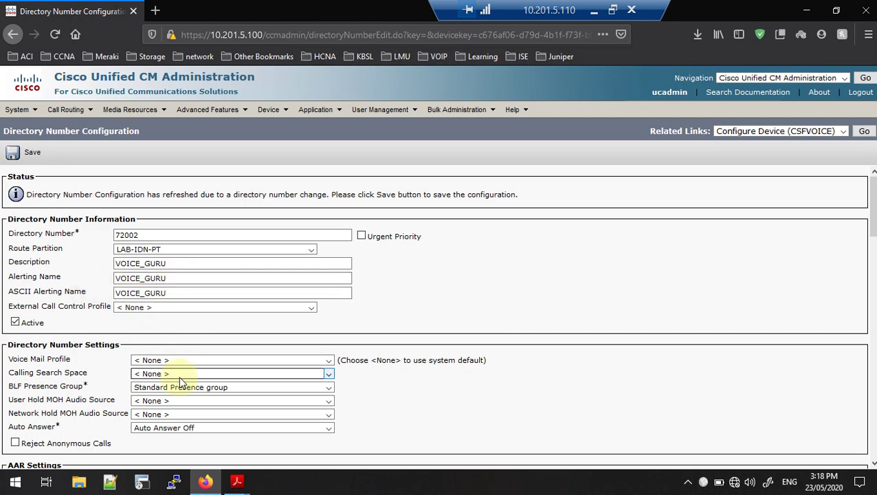
# Select LAB-PSTNIDD-FACBypass-CSS as line 72002's Calling Search Space
pyautogui.scroll(-1, 188, 305)
pyautogui.scroll(-1, 188, 305)
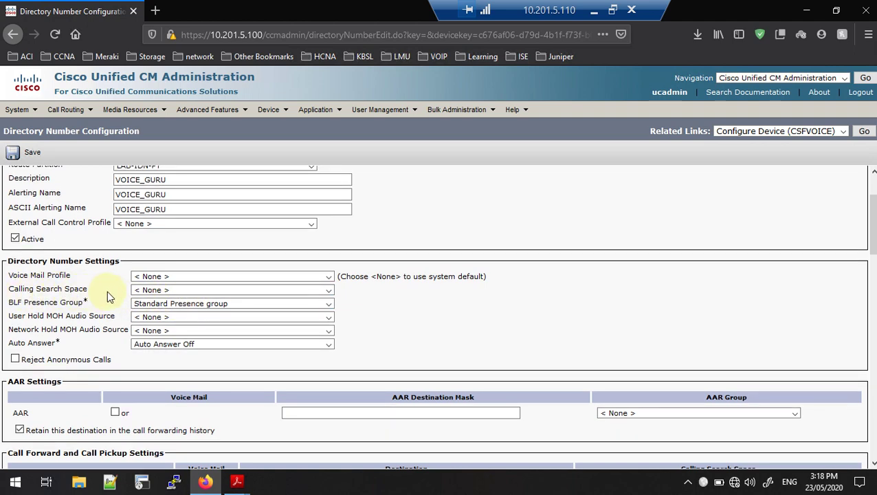
pyautogui.click(163, 291)
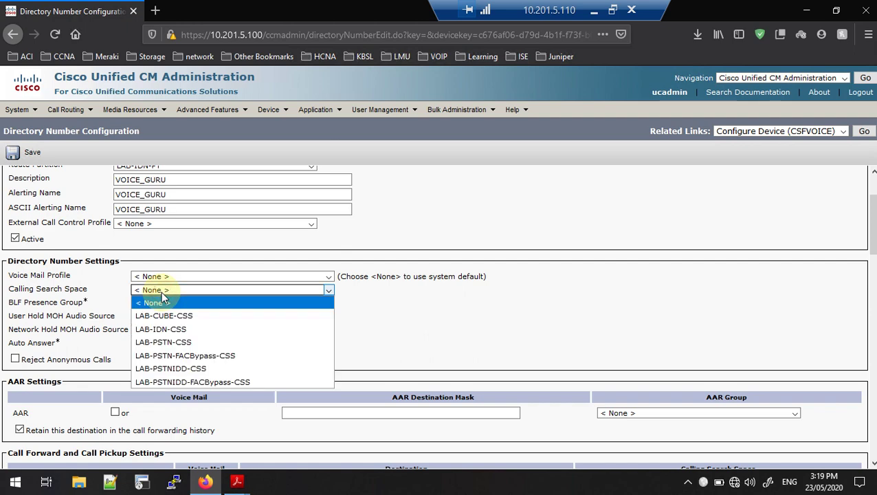
pyautogui.click(196, 382)
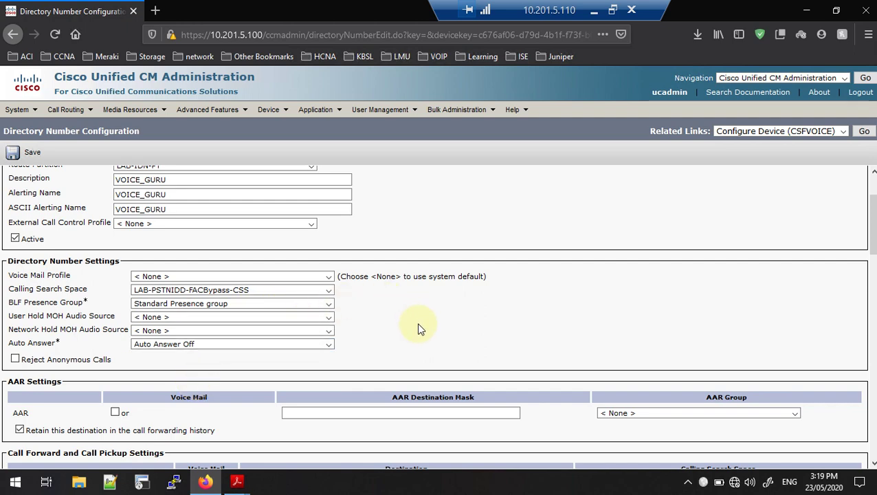
pyautogui.scroll(-5, 416, 323)
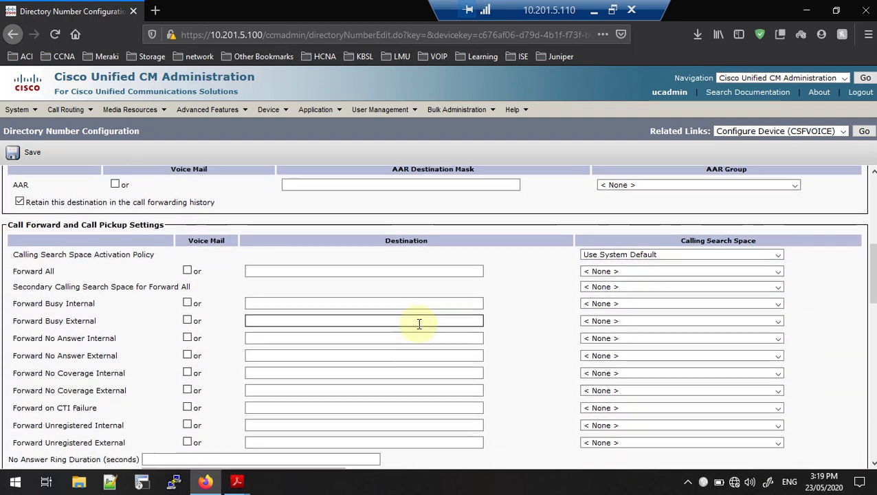
# Set line 72002's Display and ASCII Display caller ID to VOICE_GURU and save the directory number
pyautogui.scroll(-6, 419, 324)
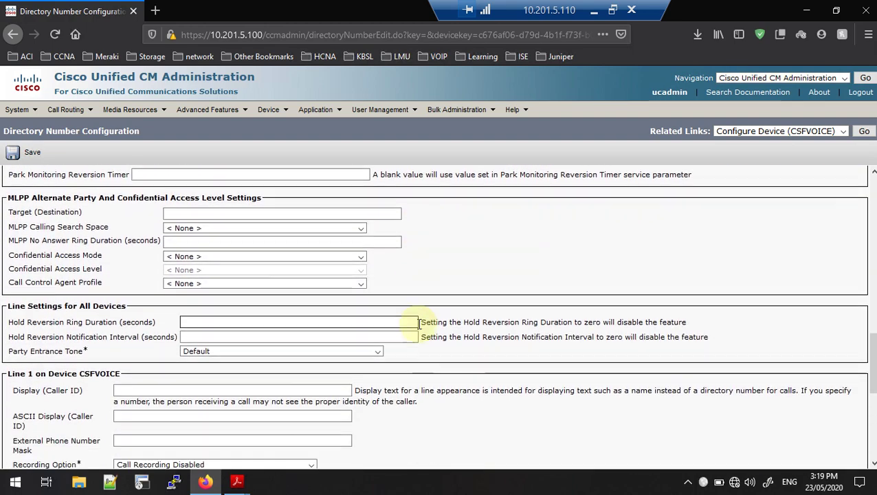
pyautogui.scroll(-1, 419, 324)
pyautogui.click(254, 285)
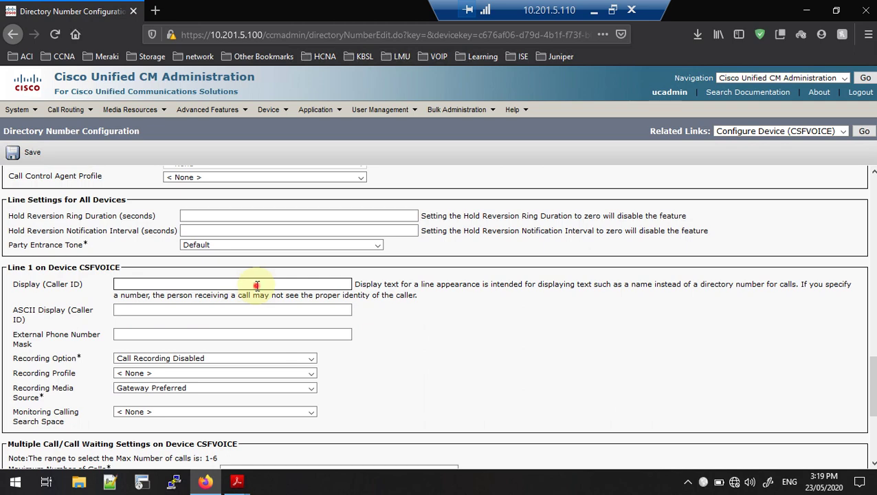
pyautogui.write('VOICE_GURU')
pyautogui.click(136, 310)
pyautogui.write('VOICE_GURU')
pyautogui.click(131, 335)
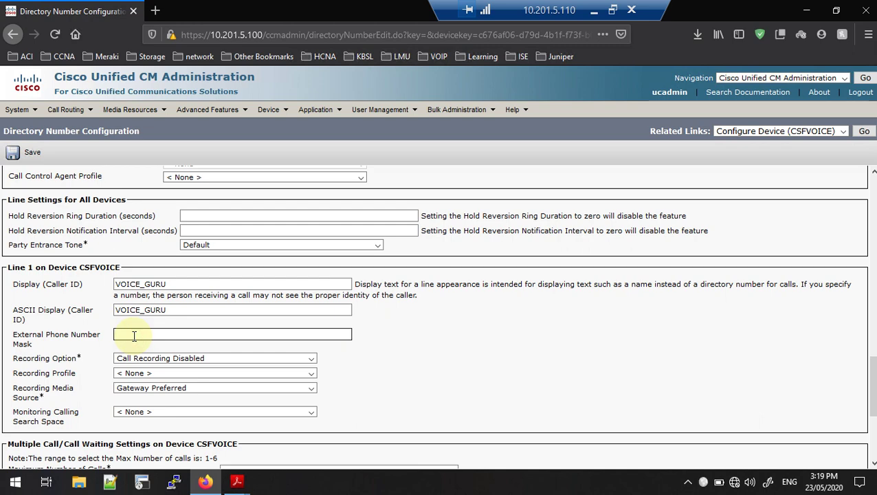
pyautogui.scroll(-5, 134, 335)
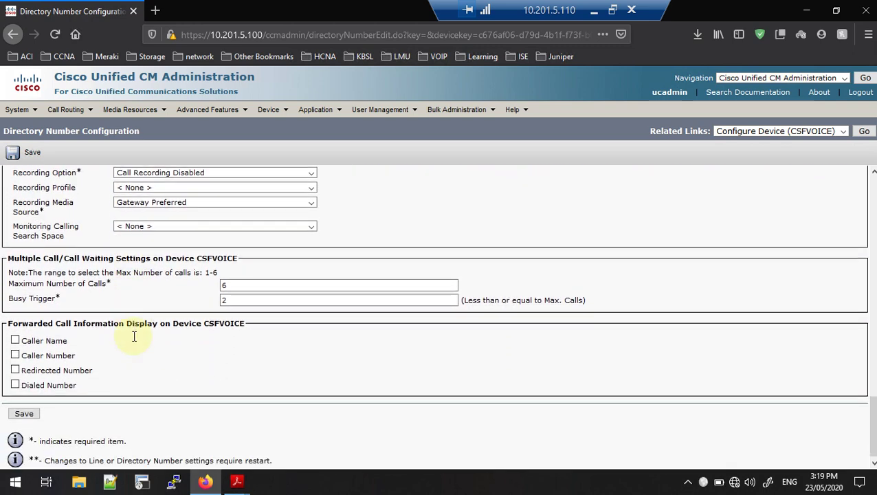
pyautogui.click(26, 409)
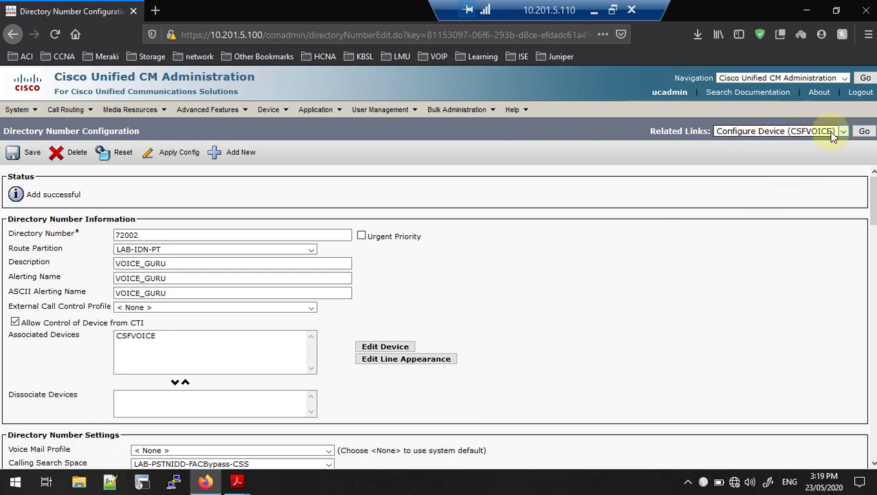
pyautogui.click(864, 131)
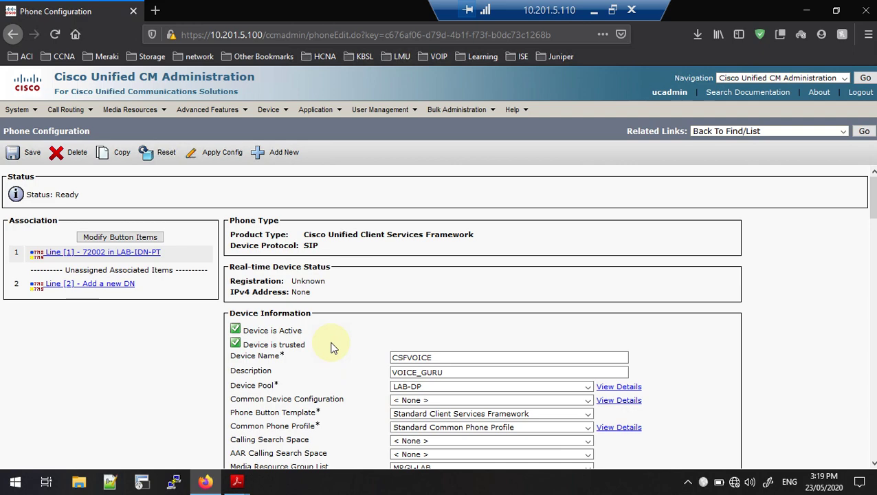
# Review the CSFVOICE Phone Configuration page, then go to the Find and List Users page
pyautogui.scroll(-3, 331, 347)
pyautogui.scroll(3, 331, 347)
pyautogui.scroll(-5, 330, 347)
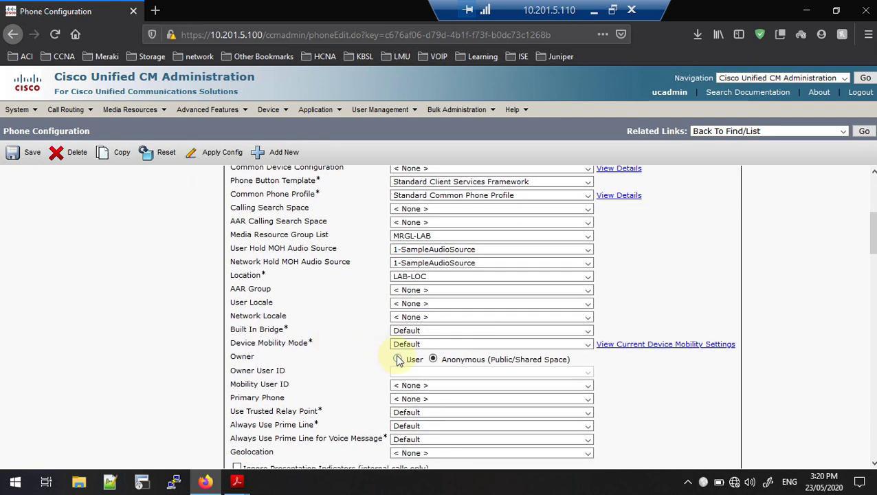
pyautogui.scroll(5, 354, 359)
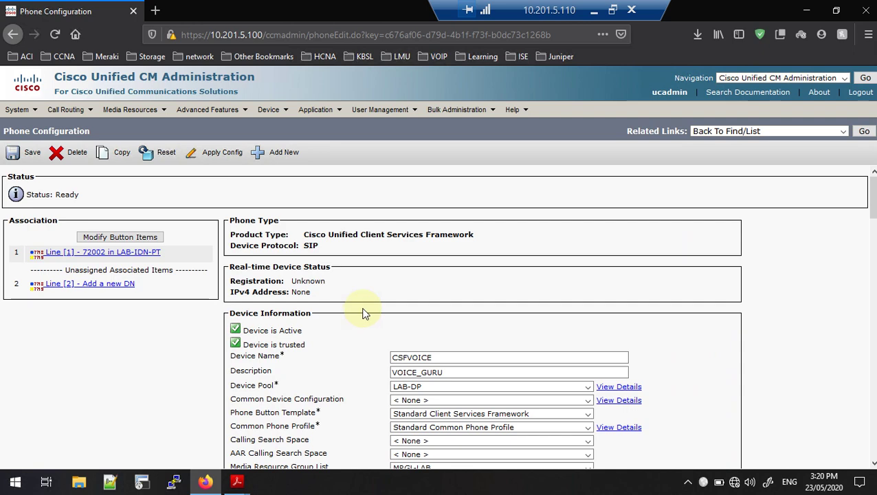
pyautogui.moveTo(383, 115)
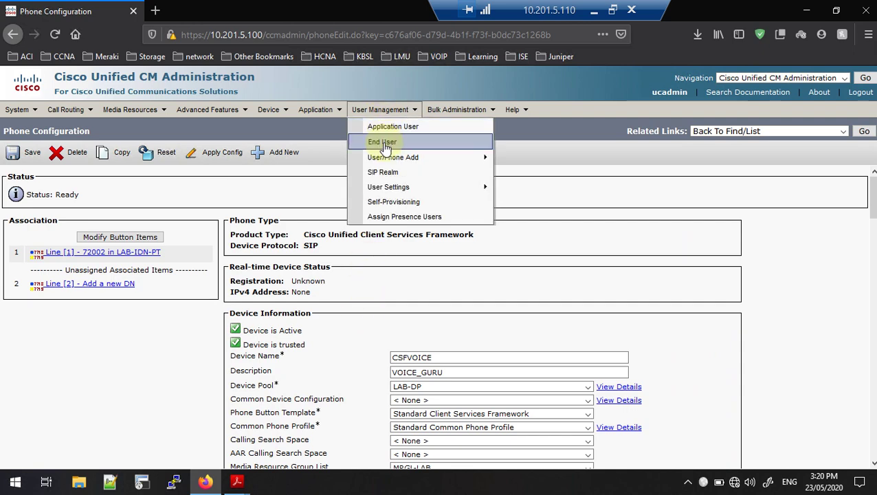
pyautogui.click(384, 143)
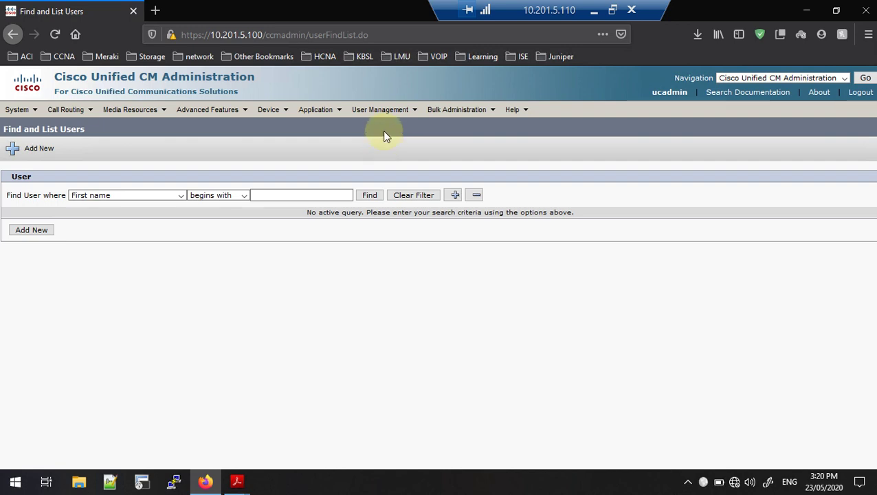
# List all end users, inspect the existing local user's record, then start a new blank end user
pyautogui.moveTo(387, 111)
pyautogui.click(369, 196)
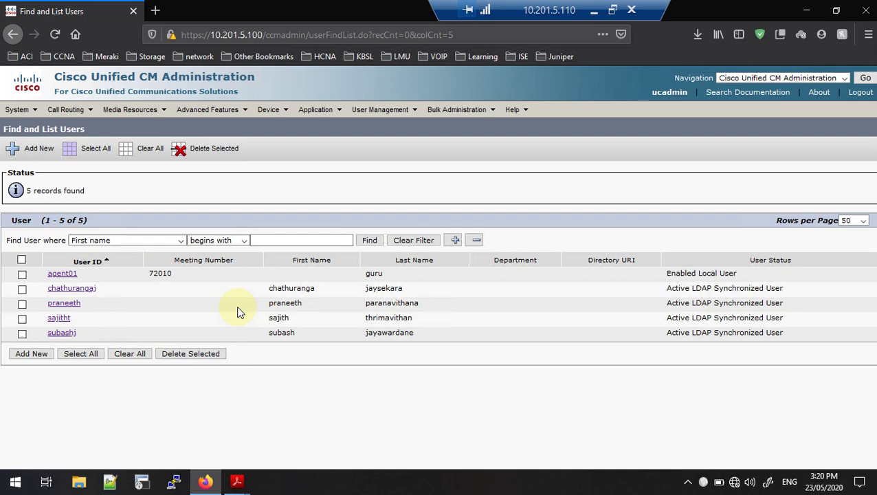
pyautogui.click(69, 275)
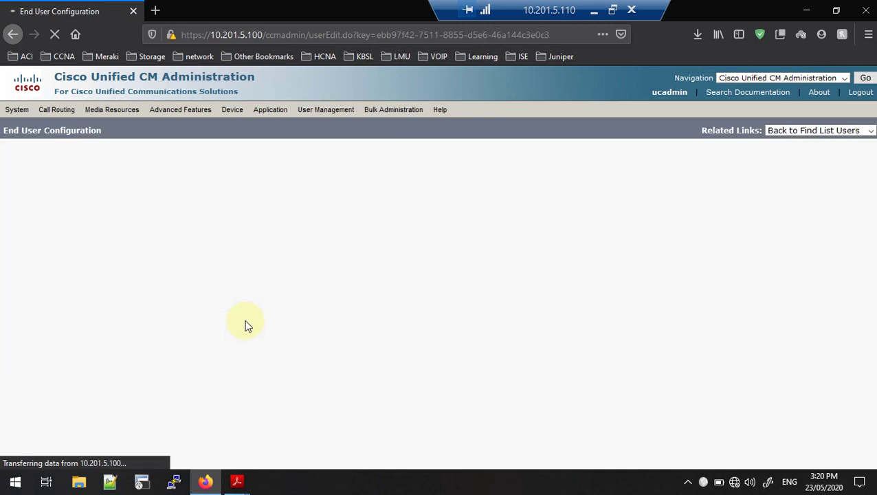
pyautogui.scroll(-3, 244, 319)
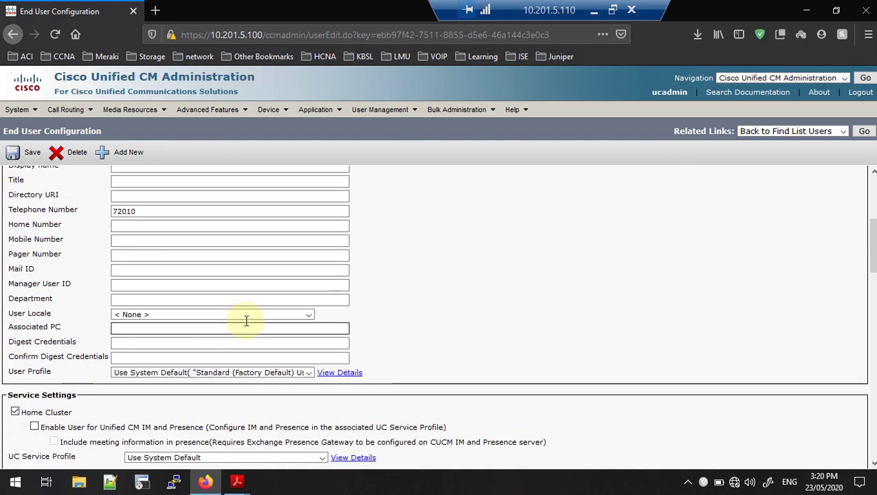
pyautogui.scroll(3, 245, 319)
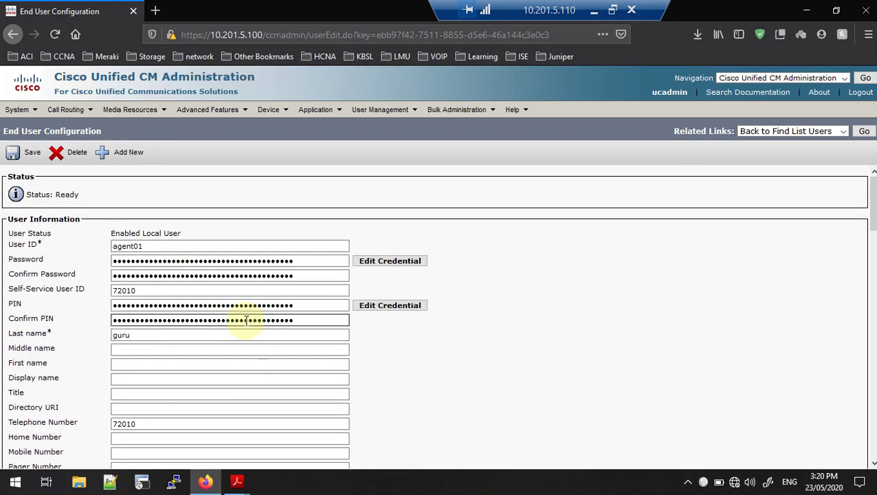
pyautogui.doubleClick(151, 245)
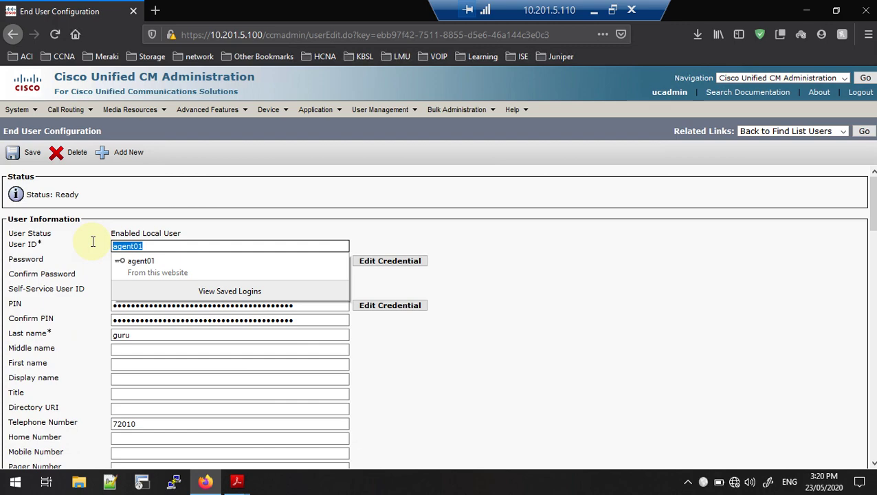
pyautogui.click(127, 163)
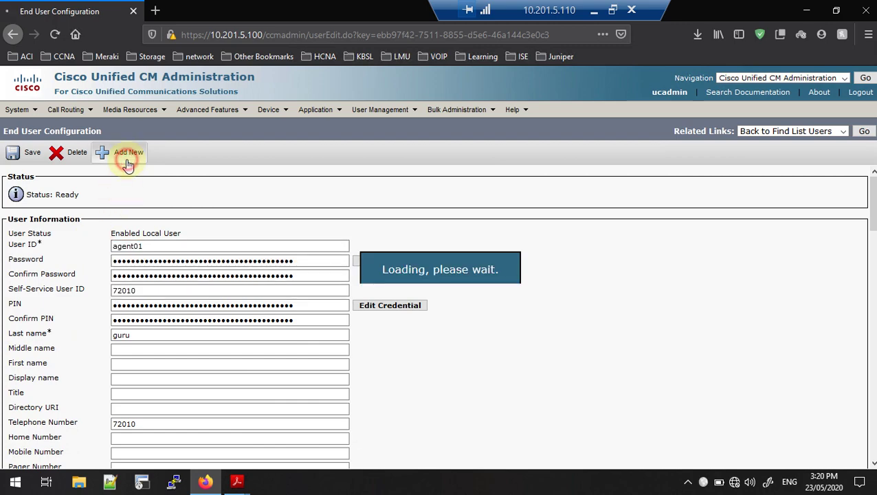
# Enter user ID agent02 and fill in the new user's password and its confirmation
pyautogui.click(141, 247)
pyautogui.click(141, 248)
pyautogui.write('agent02')
pyautogui.click(114, 274)
pyautogui.click(122, 247)
pyautogui.click(120, 259)
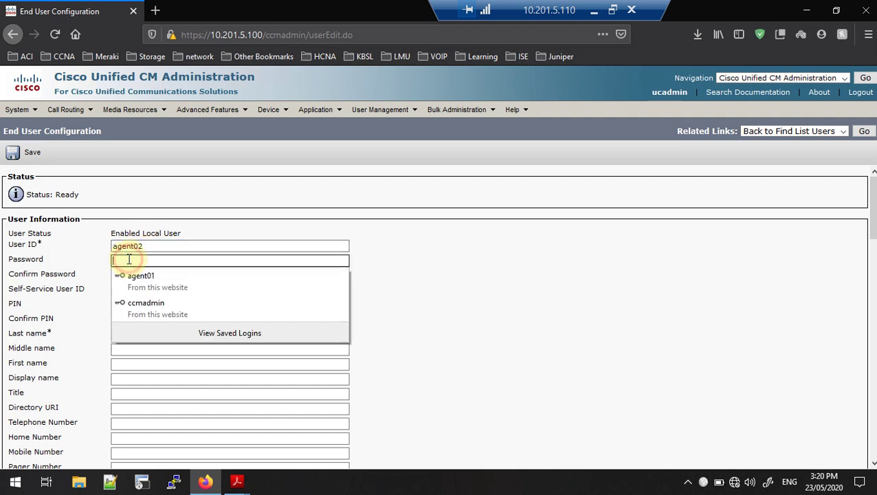
pyautogui.write('cisco')
pyautogui.click(126, 278)
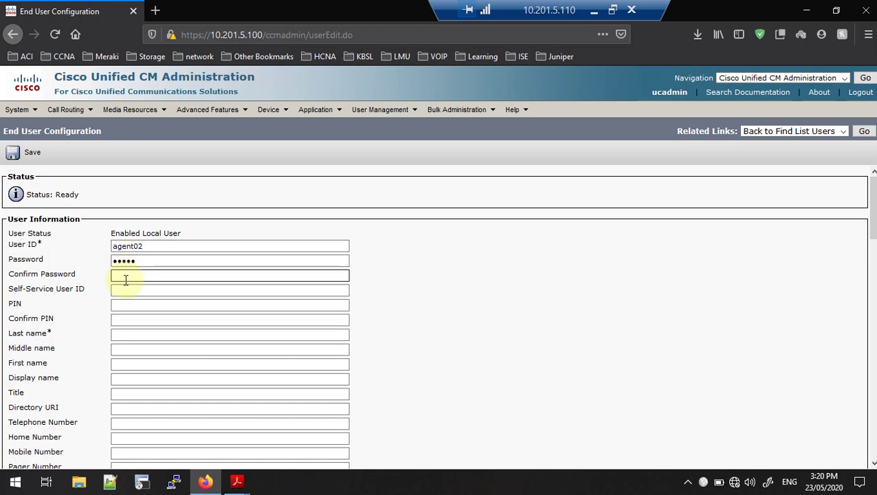
pyautogui.write('cisc')
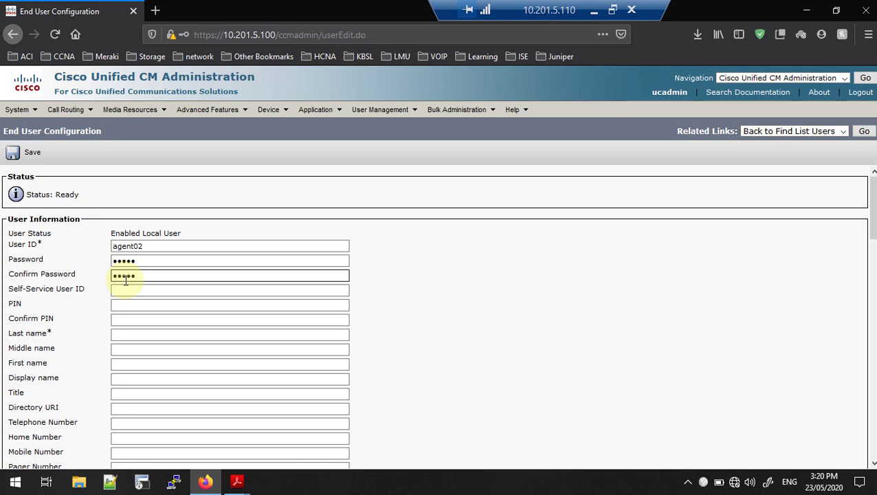
# Fill in the user's PIN and Confirm PIN fields
pyautogui.scroll(-1, 126, 281)
pyautogui.click(120, 265)
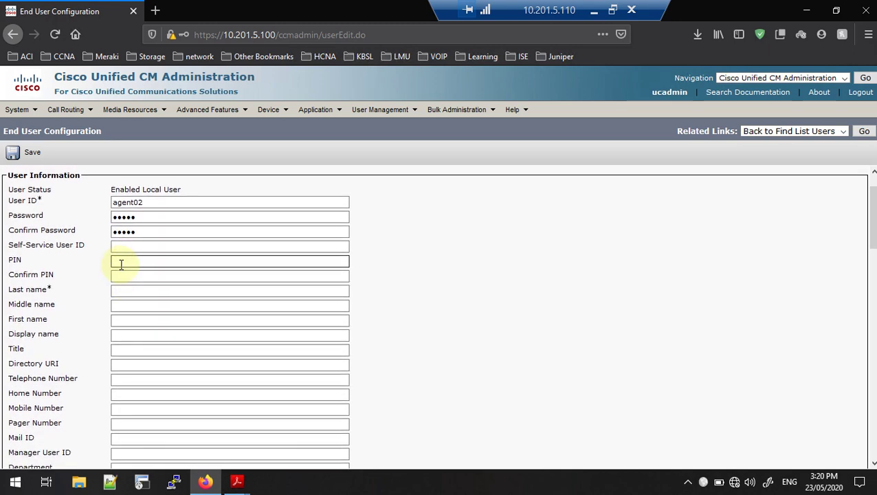
pyautogui.click(121, 264)
pyautogui.write('1234')
pyautogui.click(123, 275)
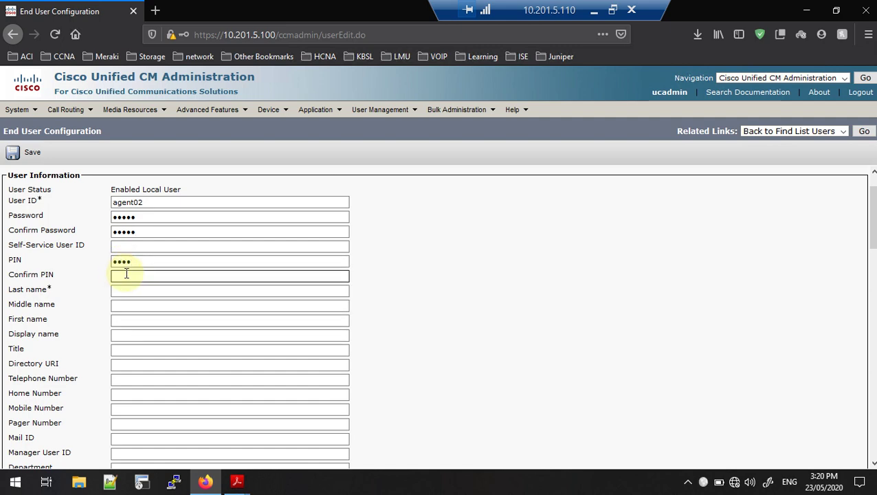
pyautogui.write('1234')
# Set the user's last name to Guru
pyautogui.click(127, 291)
pyautogui.click(127, 291)
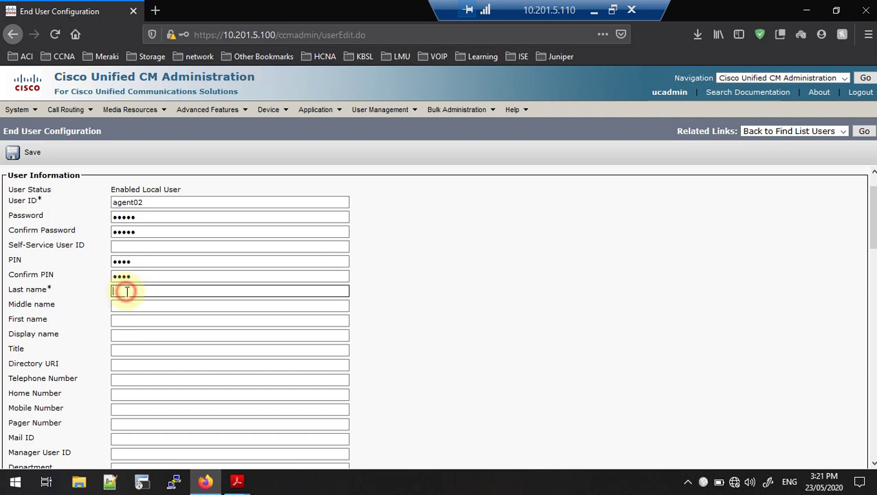
pyautogui.write('Guru')
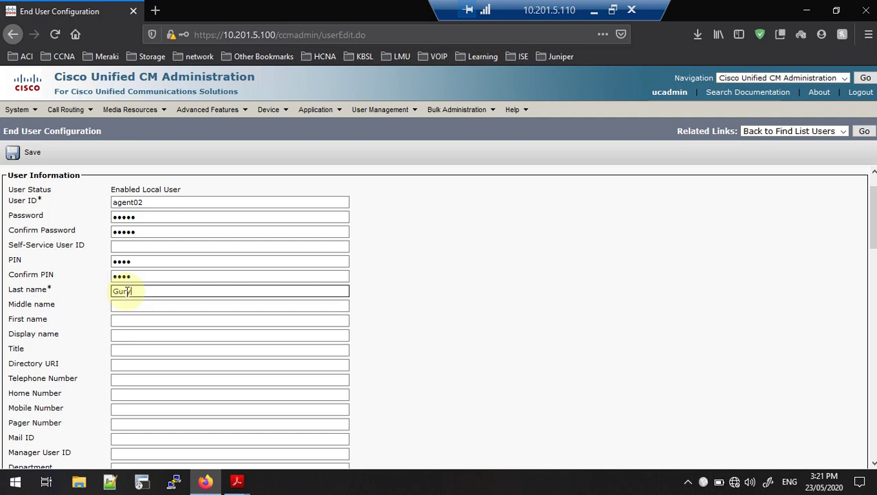
pyautogui.press('BackSpace')
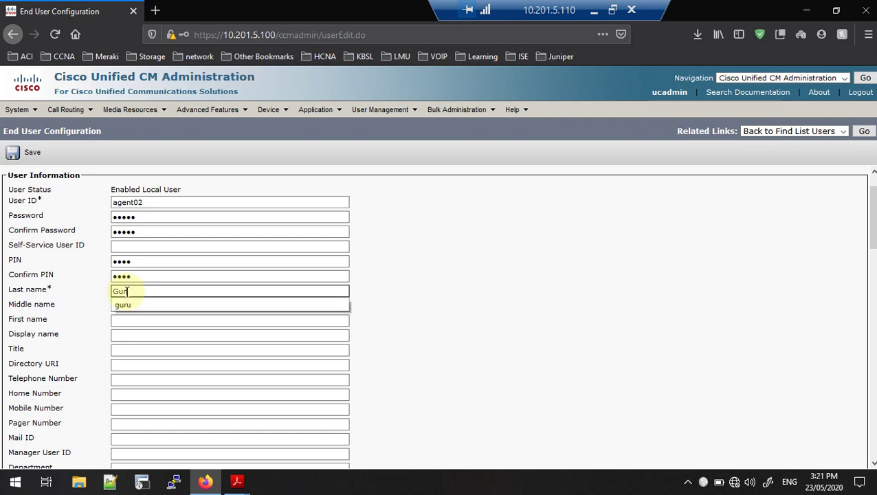
pyautogui.write('uru')
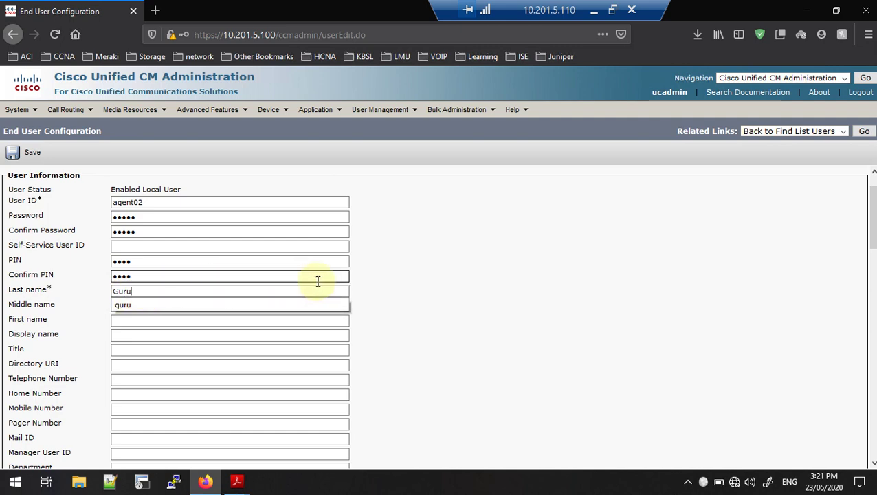
pyautogui.click(121, 320)
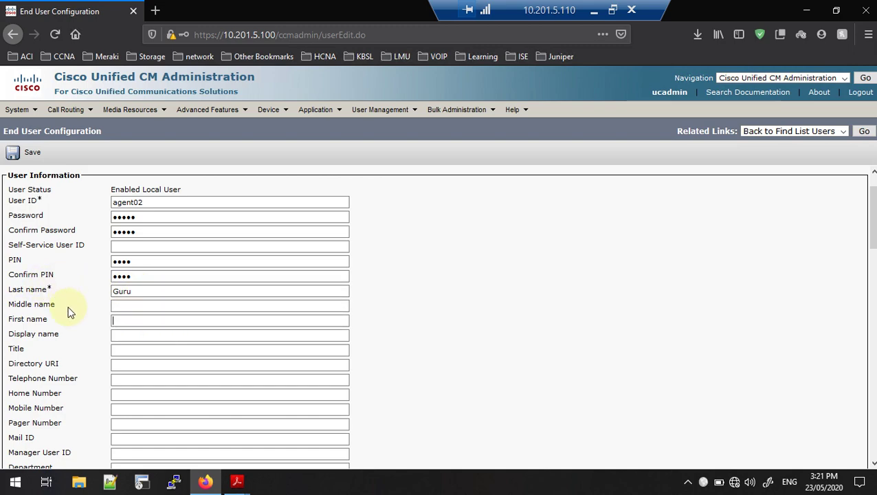
# Set the telephone number to 72002 and review the rest of the form
pyautogui.scroll(-2, 69, 311)
pyautogui.click(121, 299)
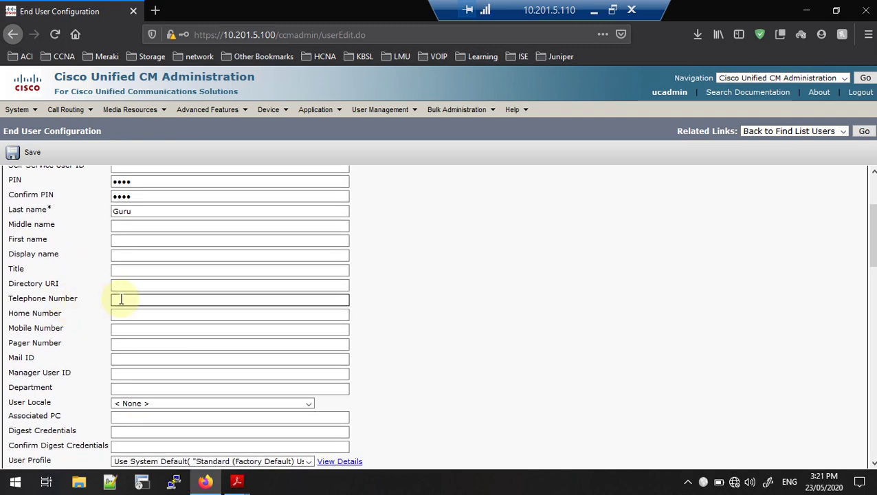
pyautogui.write('7')
pyautogui.write('0')
pyautogui.press('BackSpace')
pyautogui.write('2002')
pyautogui.click(454, 318)
pyautogui.scroll(-1, 239, 308)
pyautogui.scroll(-3, 238, 307)
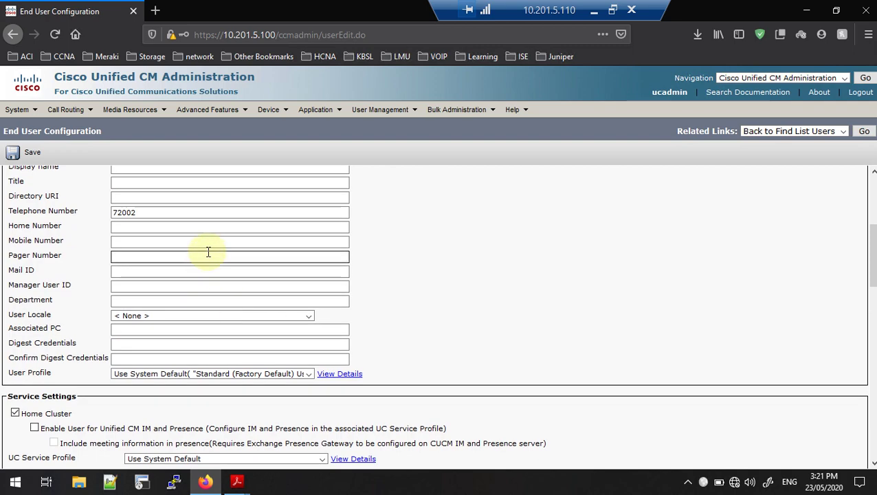
pyautogui.scroll(4, 207, 252)
pyautogui.scroll(2, 208, 252)
pyautogui.scroll(-6, 206, 251)
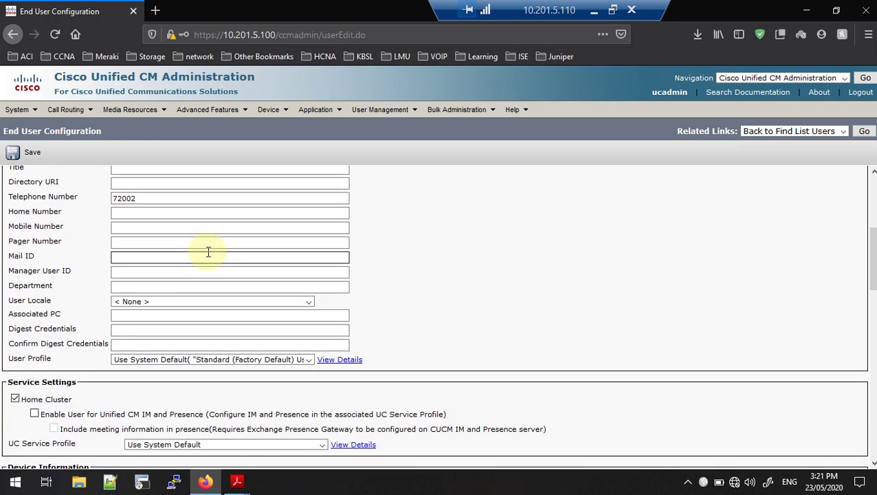
pyautogui.scroll(-5, 206, 253)
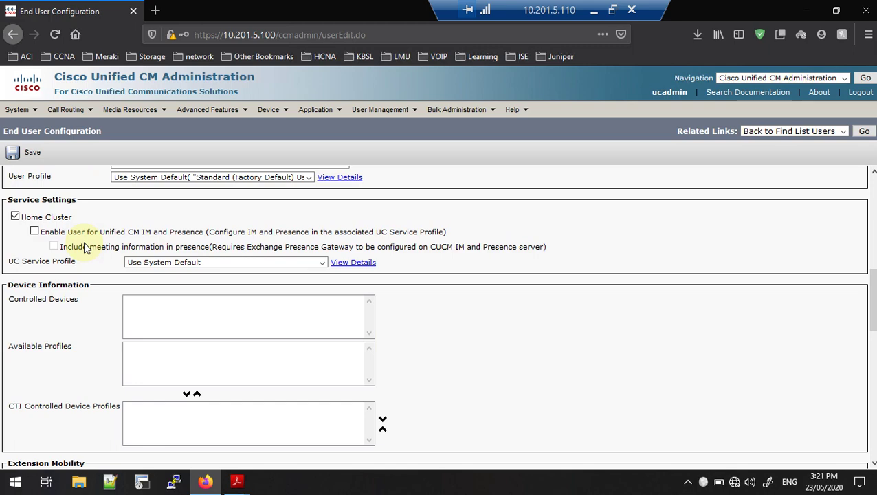
# Enable agent02 for IM and Presence, keep UC Service Profile at Use System Default, and save
pyautogui.click(108, 233)
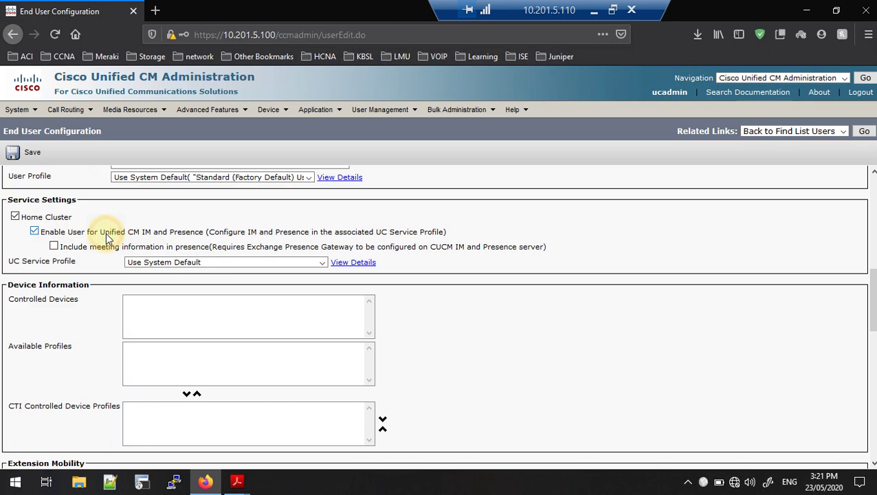
pyautogui.click(185, 266)
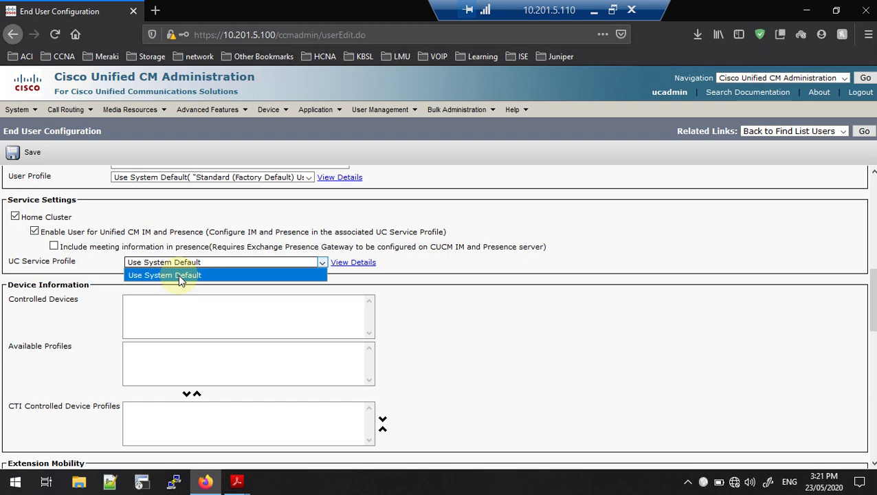
pyautogui.click(239, 234)
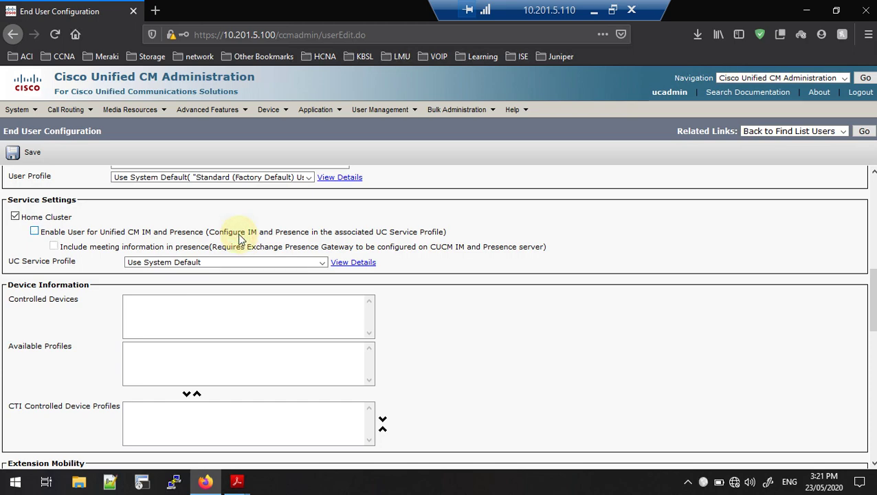
pyautogui.click(239, 236)
pyautogui.click(223, 264)
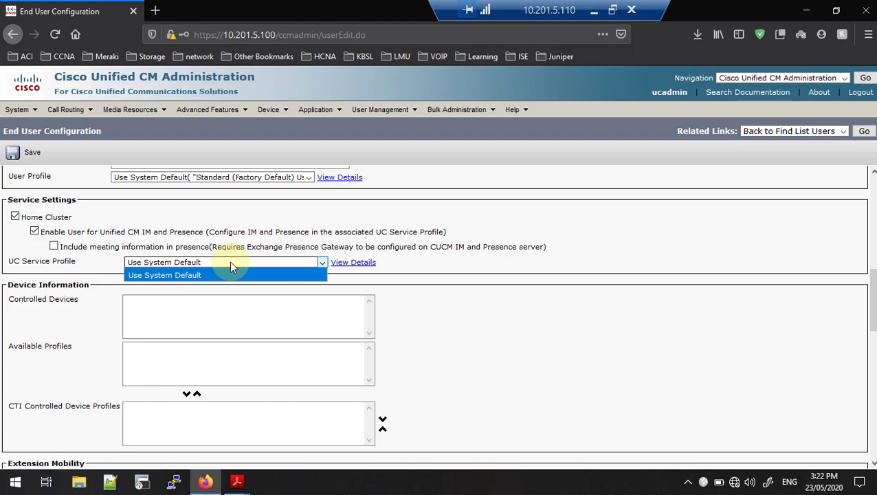
pyautogui.click(448, 309)
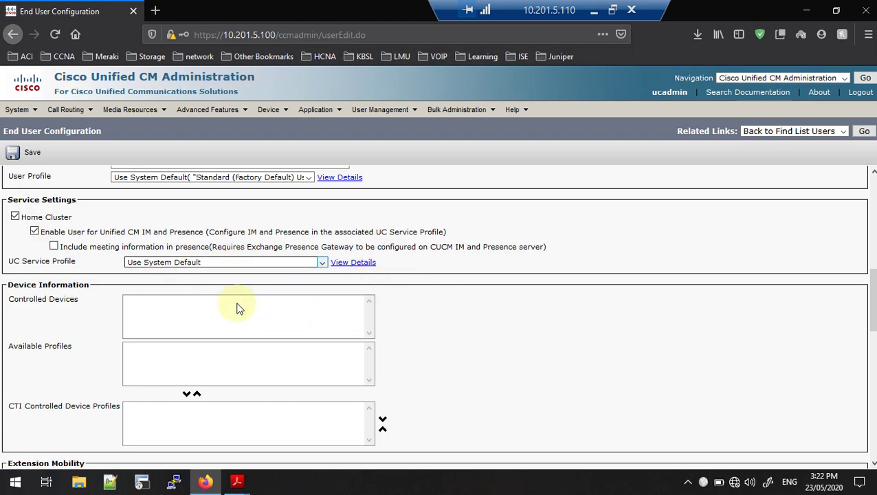
pyautogui.scroll(-2, 235, 314)
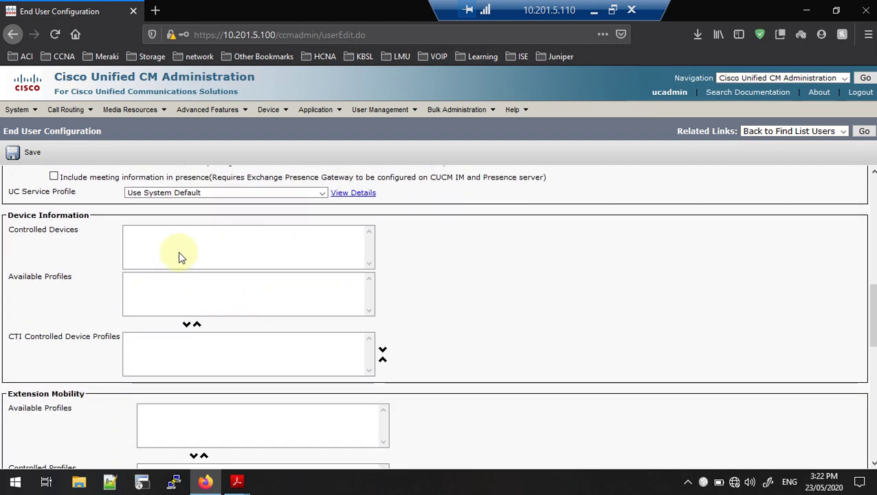
pyautogui.scroll(-5, 181, 256)
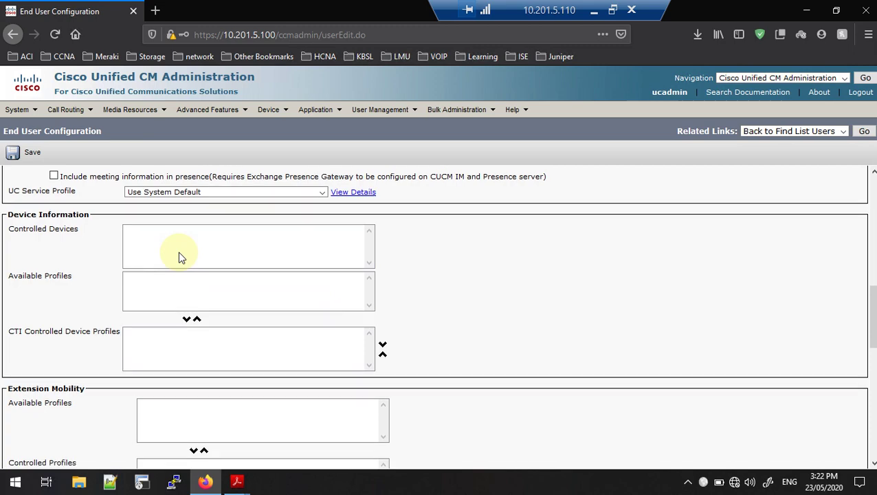
pyautogui.click(15, 152)
# Let Firefox remember the login and look over the newly added user's settings
pyautogui.click(250, 156)
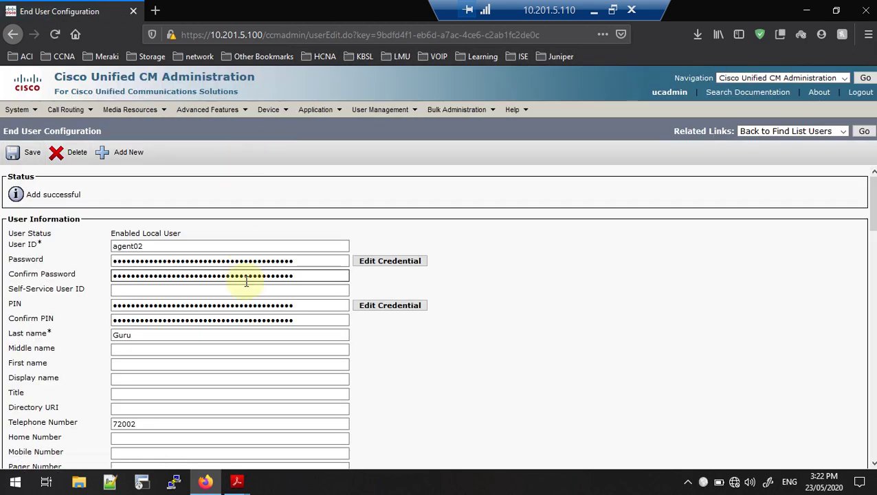
pyautogui.scroll(-10, 246, 281)
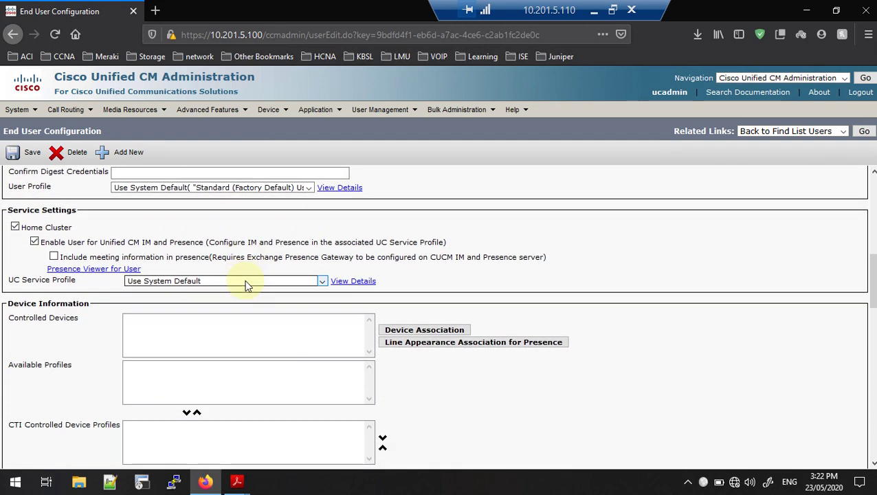
pyautogui.scroll(-1, 246, 285)
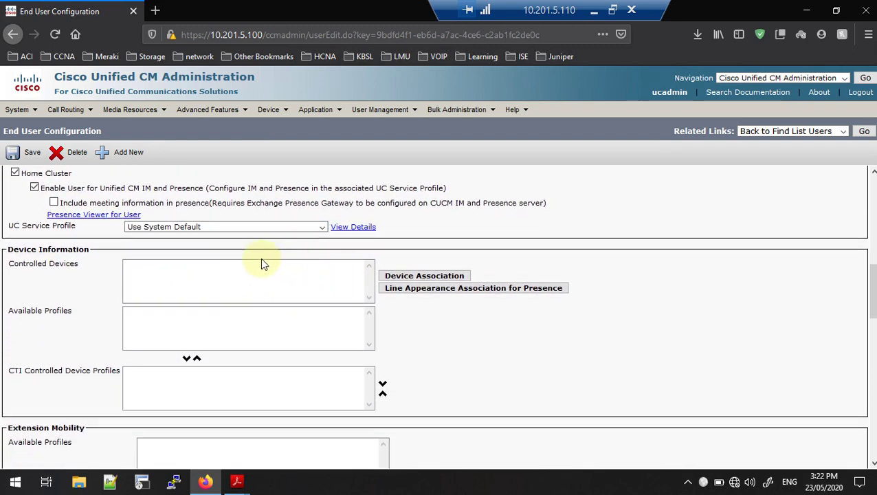
pyautogui.scroll(-1, 260, 258)
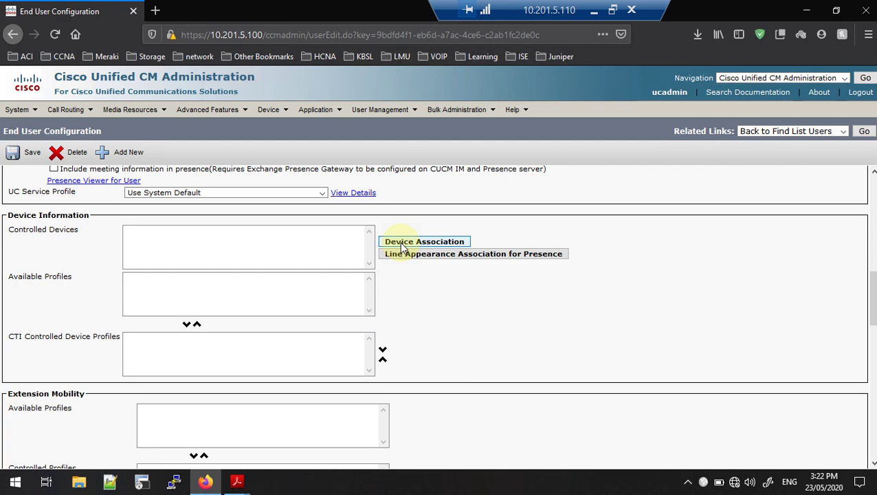
# Associate device CSFVOICE with agent02 via a 'Name contains csf' search, save, and return to the user
pyautogui.click(402, 244)
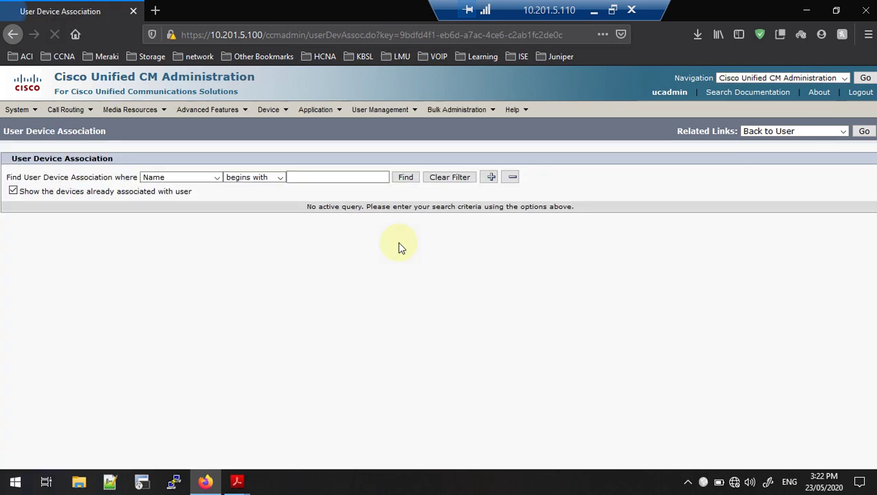
pyautogui.click(203, 180)
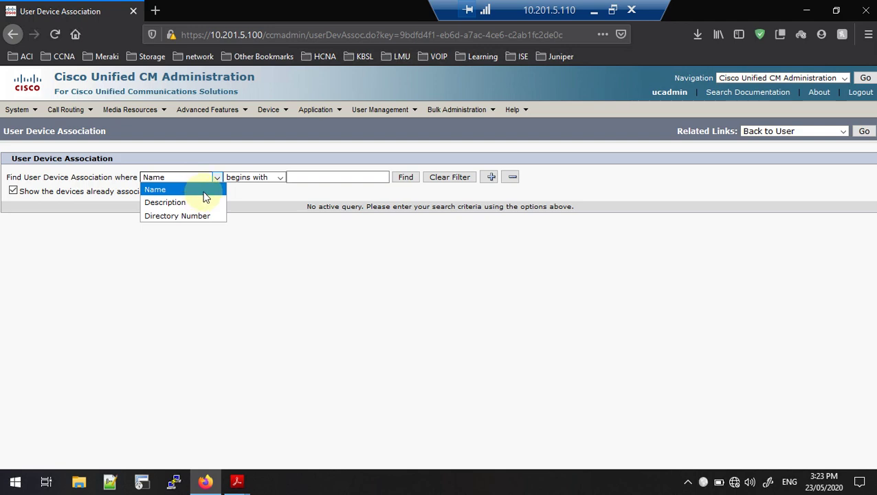
pyautogui.click(238, 180)
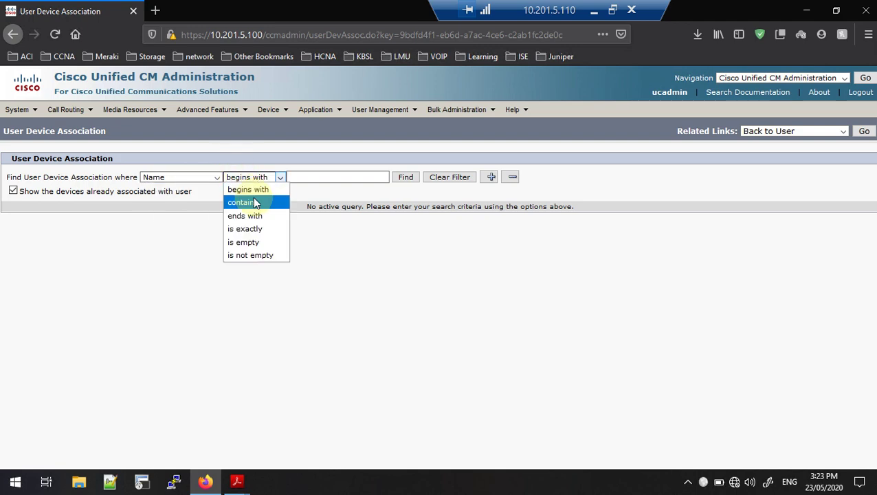
pyautogui.click(250, 200)
pyautogui.click(317, 180)
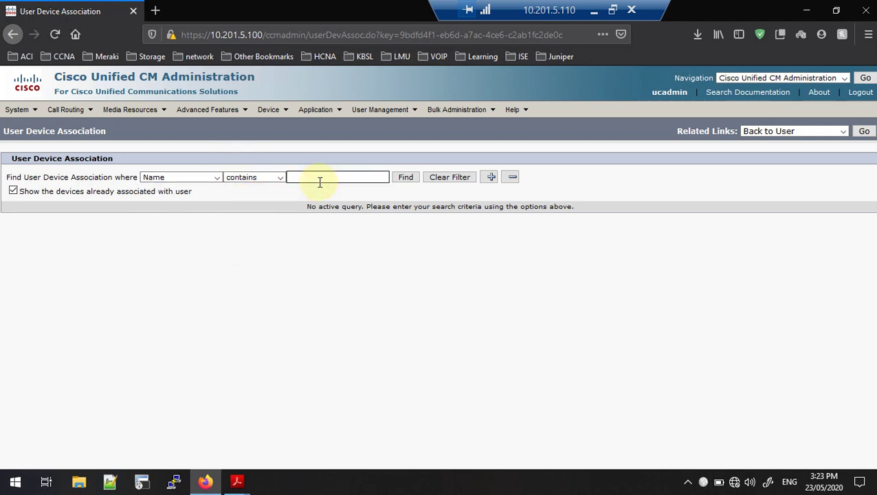
pyautogui.write('csf')
pyautogui.press('Return')
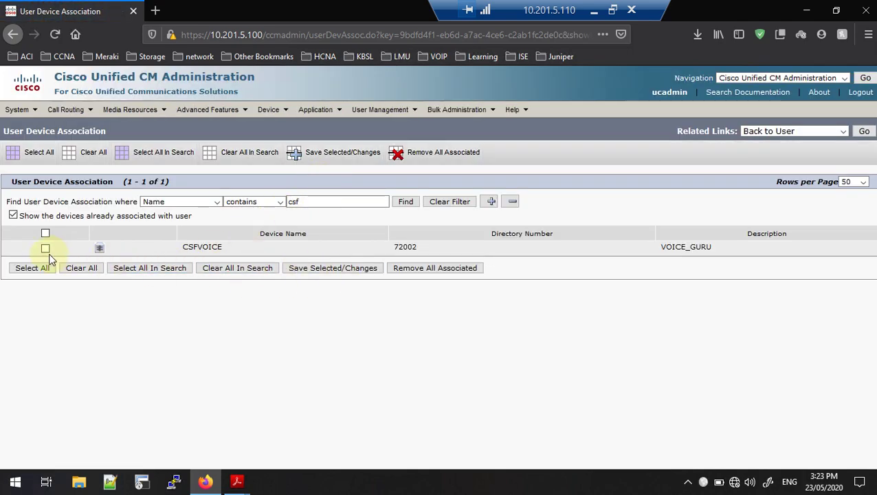
pyautogui.click(45, 248)
pyautogui.click(303, 158)
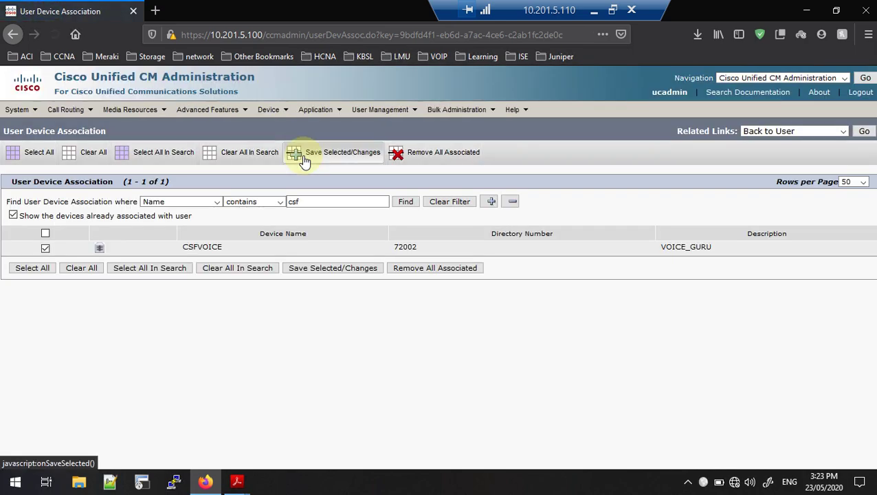
pyautogui.click(864, 131)
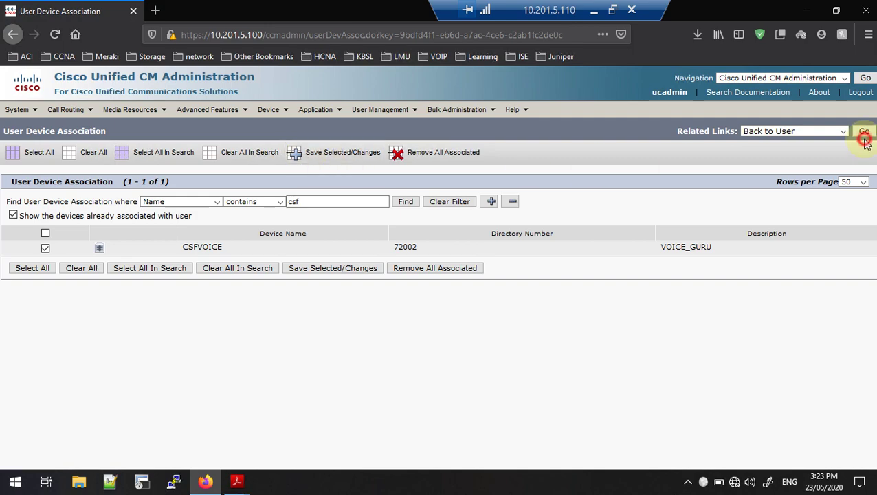
pyautogui.click(864, 130)
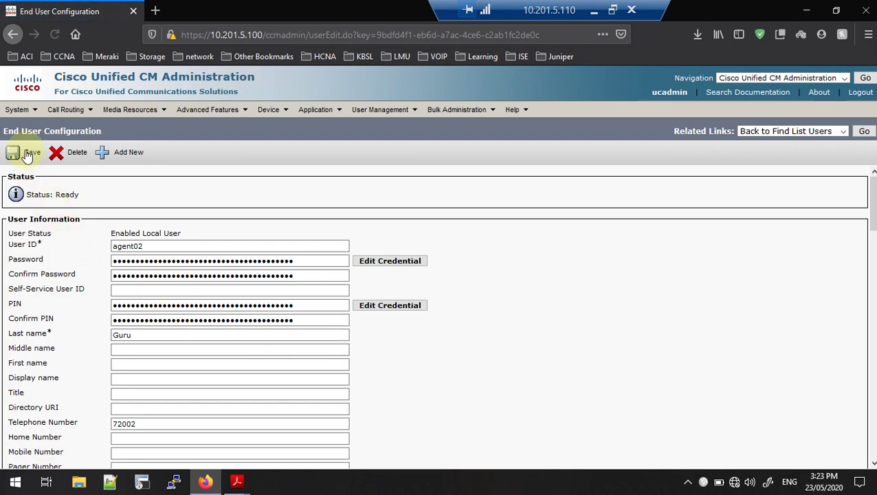
# Save the user again and choose 72002 in LAB-IDN-PT as the primary extension
pyautogui.click(21, 156)
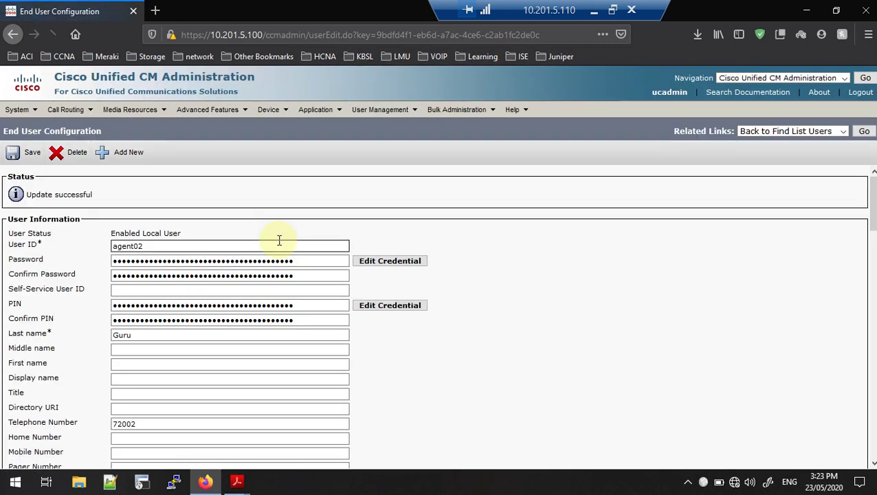
pyautogui.scroll(-5, 279, 239)
pyautogui.scroll(-3, 279, 239)
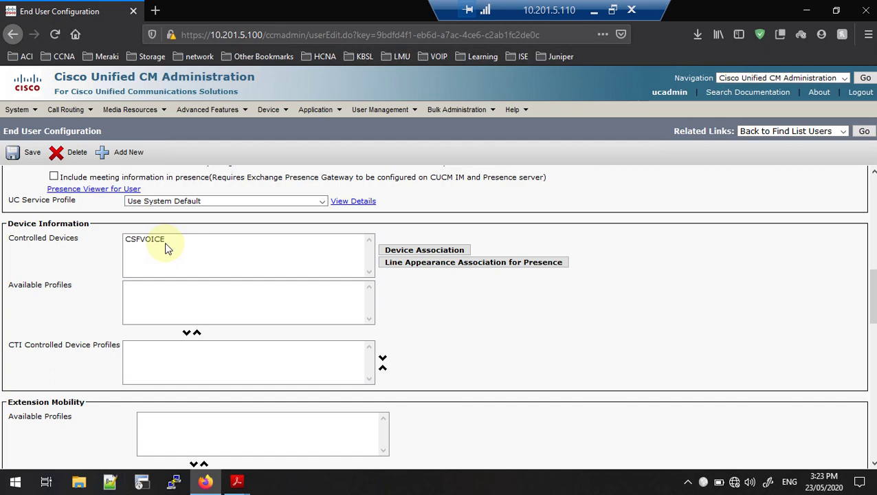
pyautogui.scroll(-7, 165, 249)
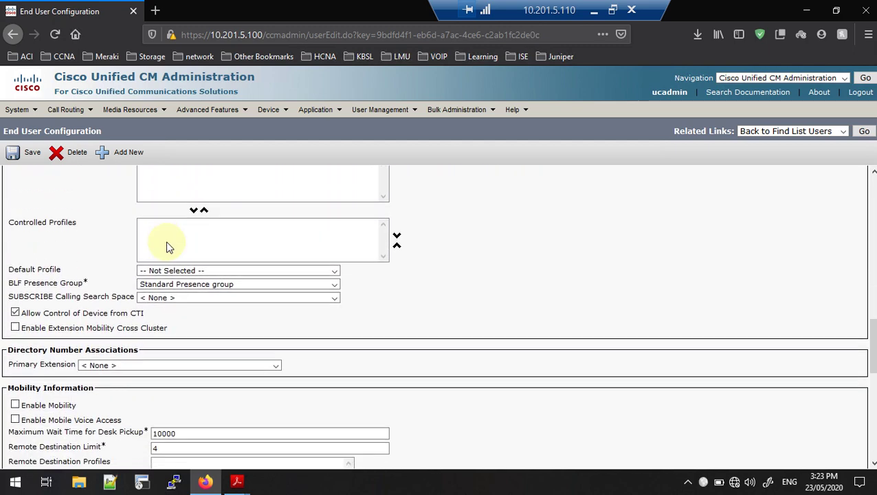
pyautogui.click(112, 364)
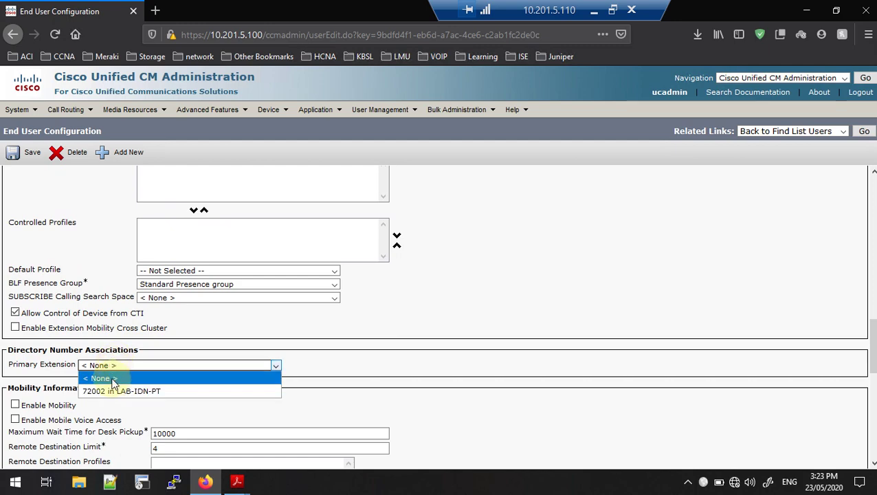
pyautogui.click(113, 392)
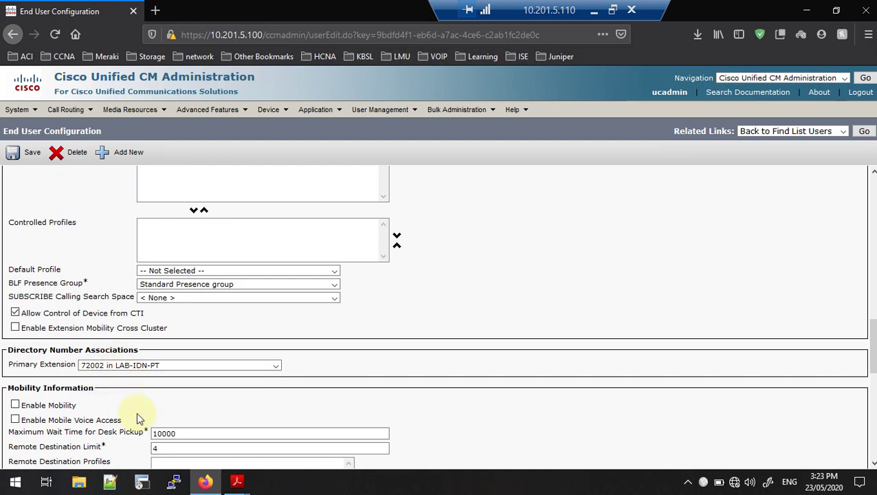
pyautogui.scroll(-10, 62, 412)
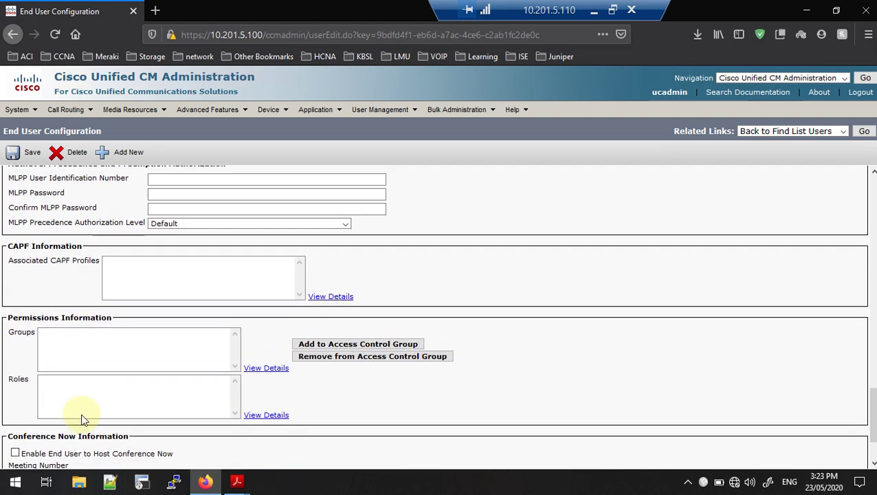
# Add all 28 access control groups to agent02 and save the user
pyautogui.click(320, 343)
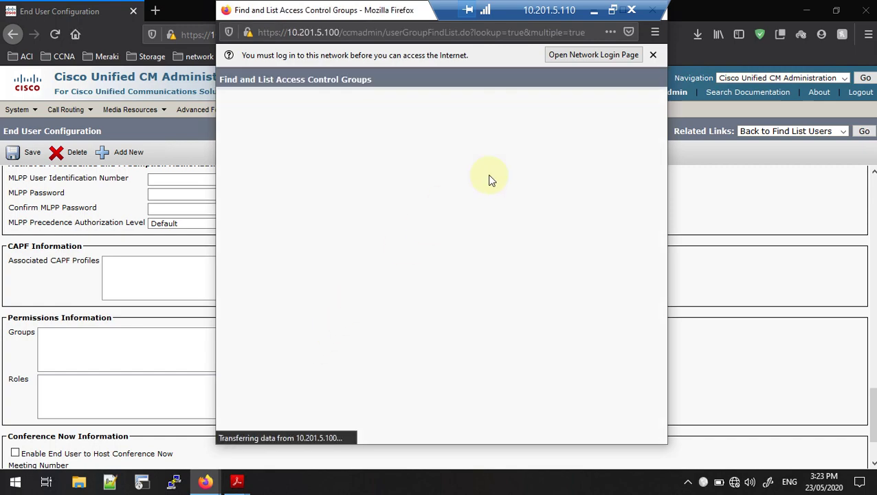
pyautogui.click(653, 55)
pyautogui.click(548, 103)
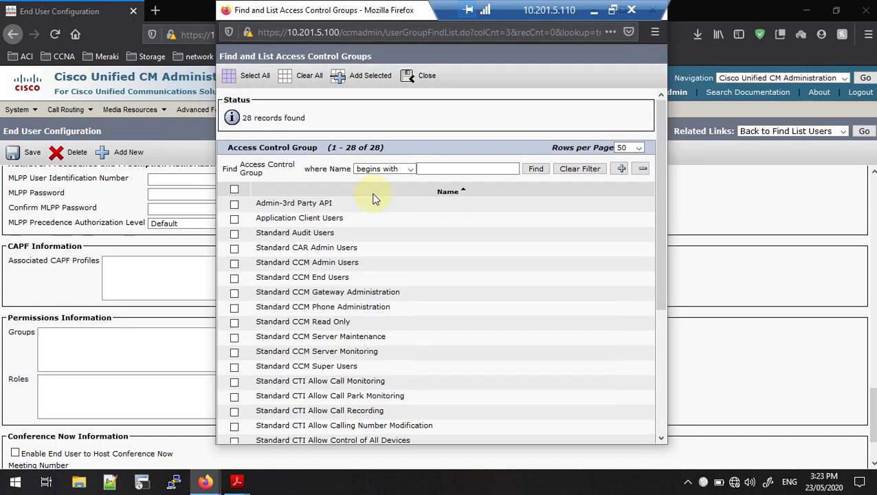
pyautogui.click(234, 190)
pyautogui.click(353, 80)
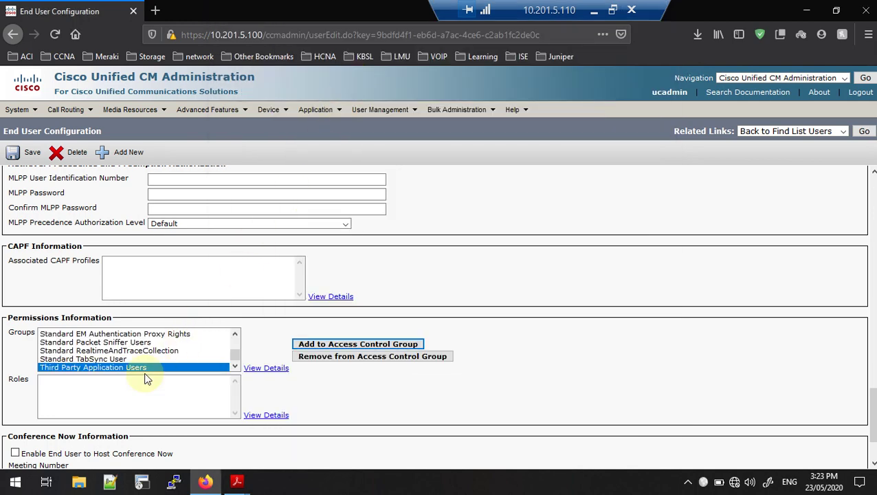
pyautogui.scroll(-2, 143, 378)
pyautogui.click(24, 428)
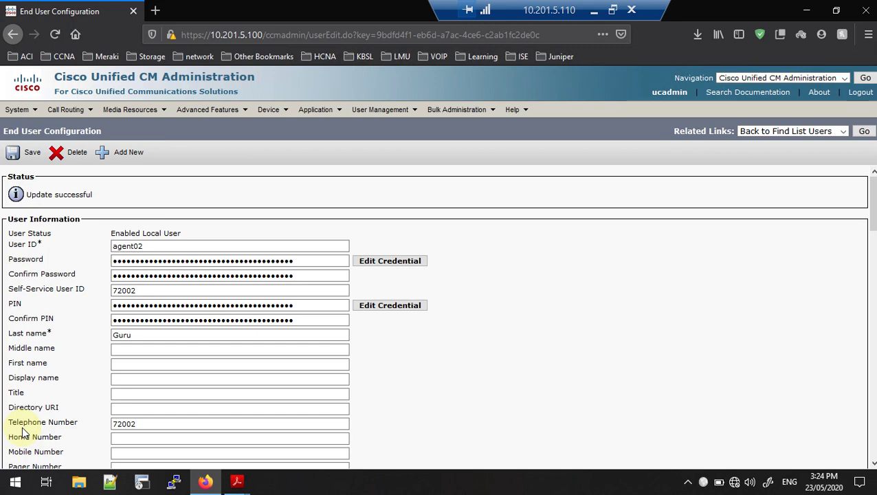
pyautogui.scroll(-5, 245, 333)
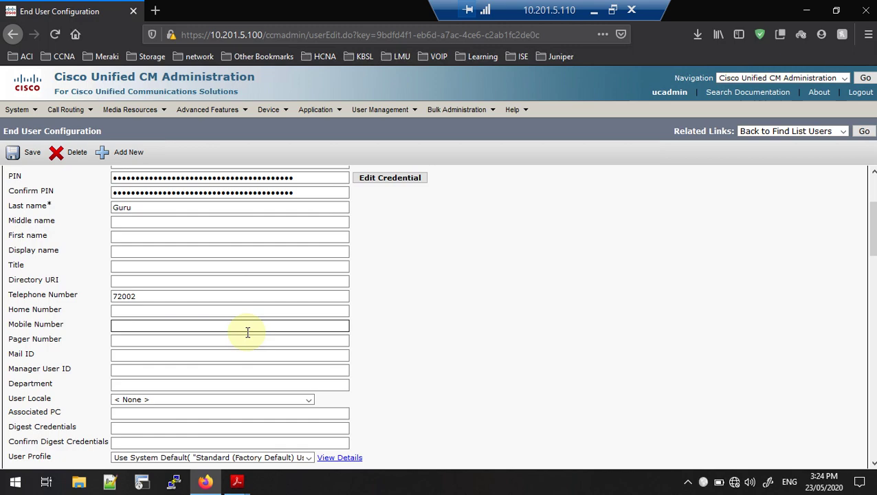
pyautogui.scroll(-5, 247, 334)
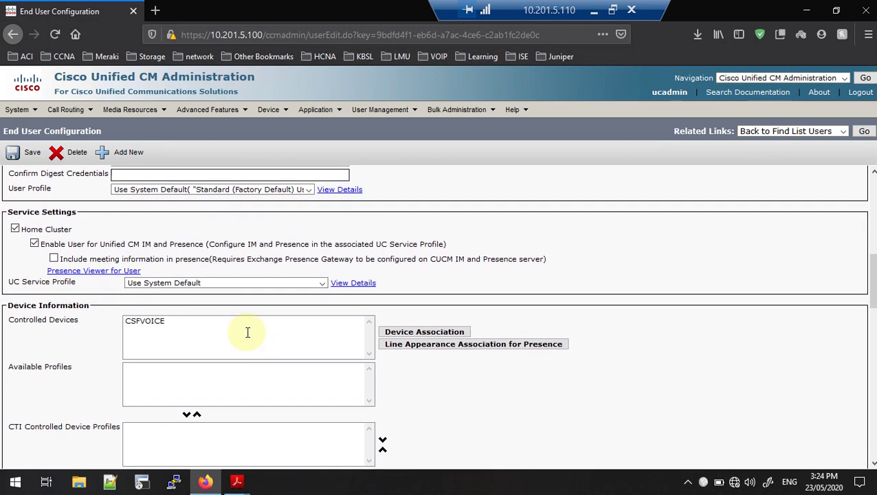
pyautogui.scroll(10, 248, 337)
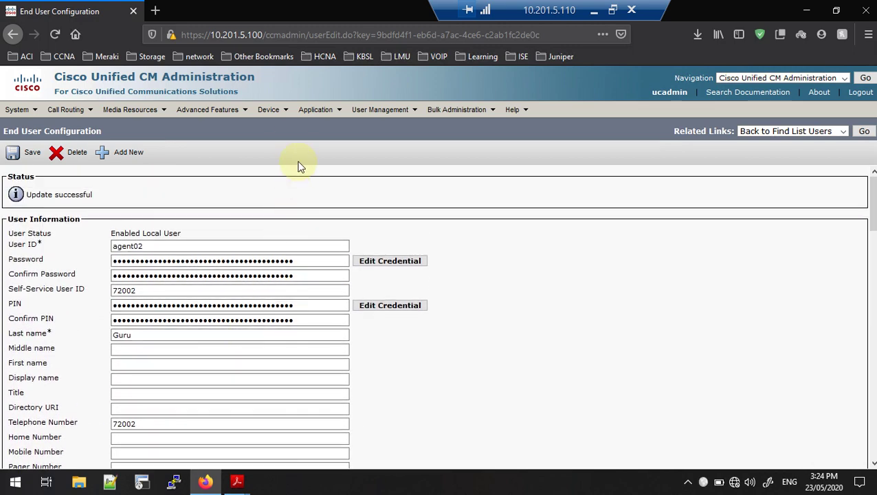
pyautogui.moveTo(275, 117)
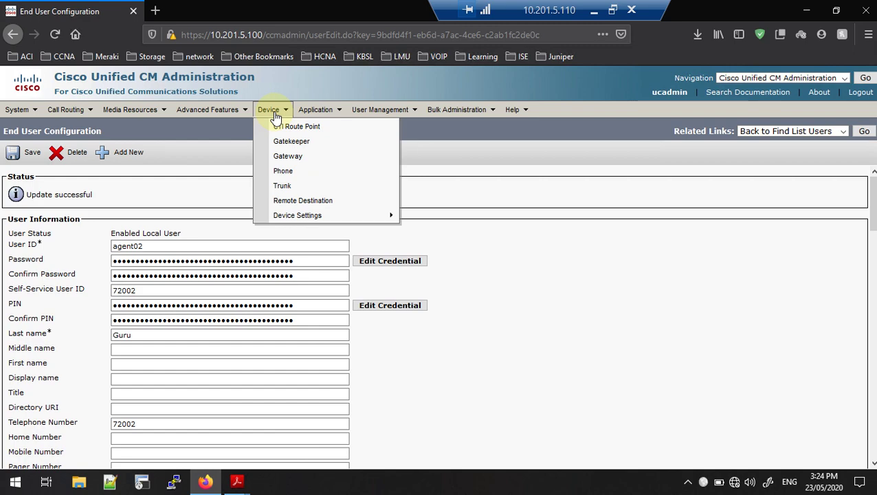
# List all phones and bring up the CSFVOICE phone's settings
pyautogui.click(287, 176)
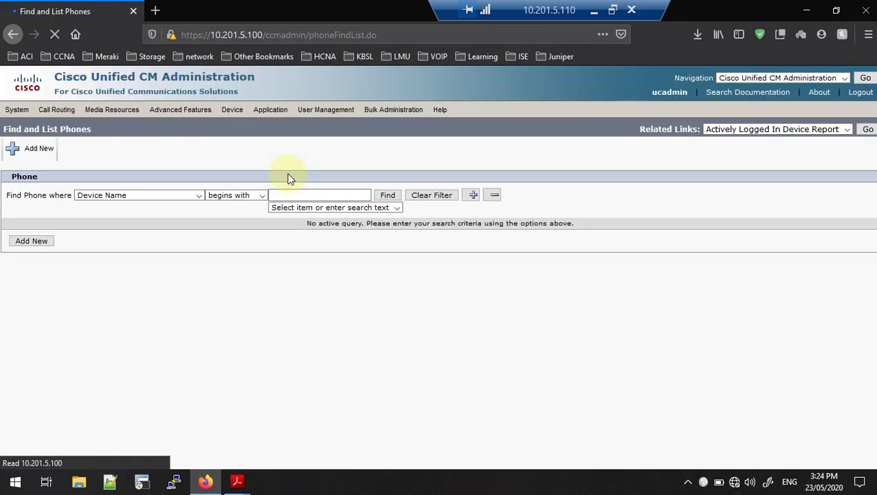
pyautogui.click(389, 195)
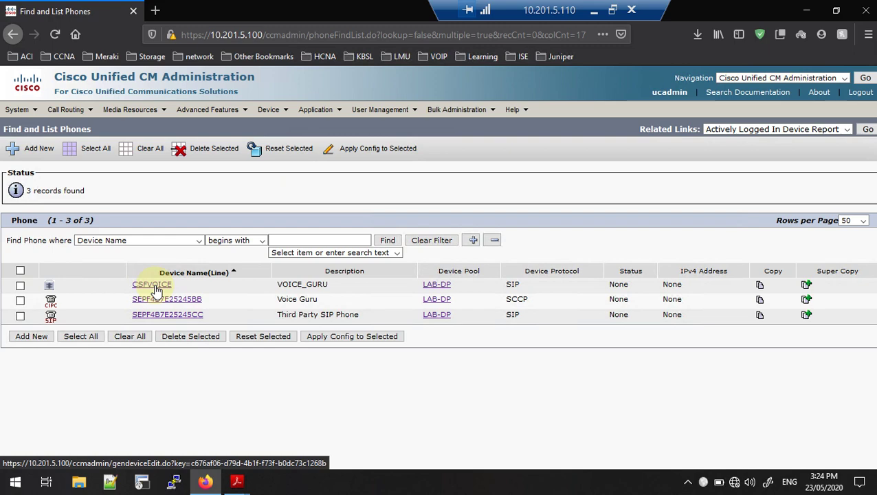
pyautogui.click(155, 288)
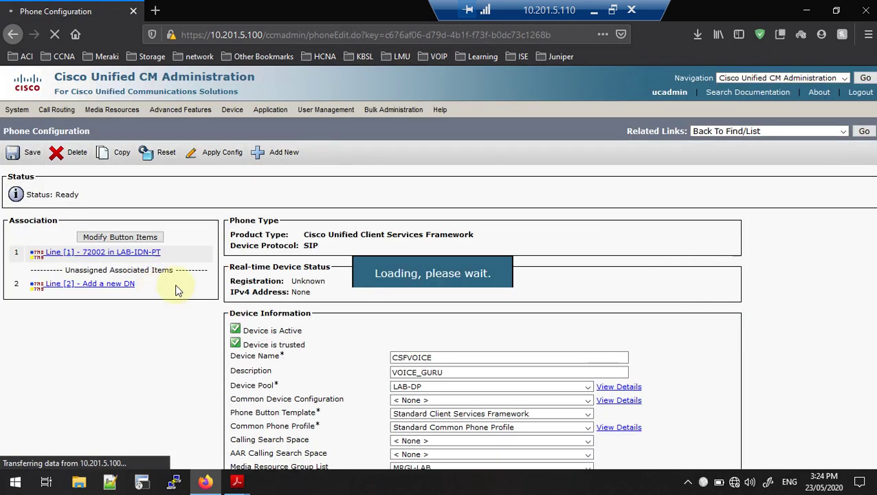
pyautogui.scroll(-4, 487, 341)
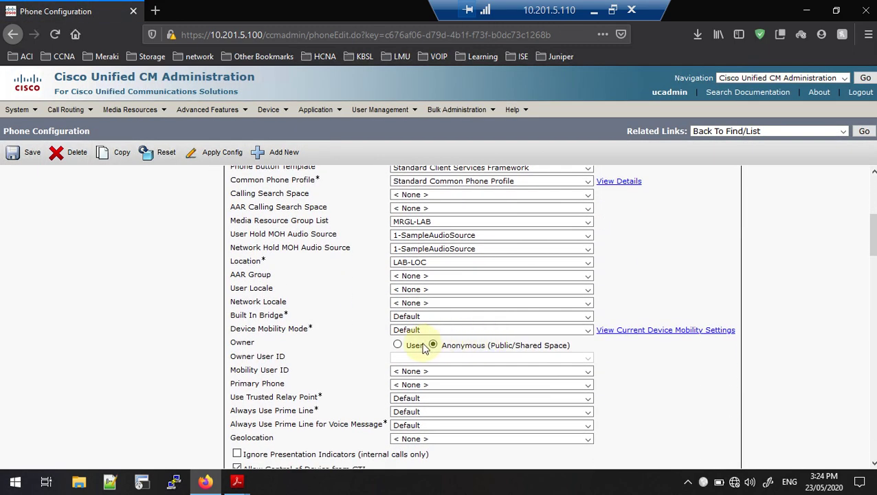
# Set CSFVOICE's owner to User agent02, save, acknowledge the reminder, and start Apply Config
pyautogui.click(397, 344)
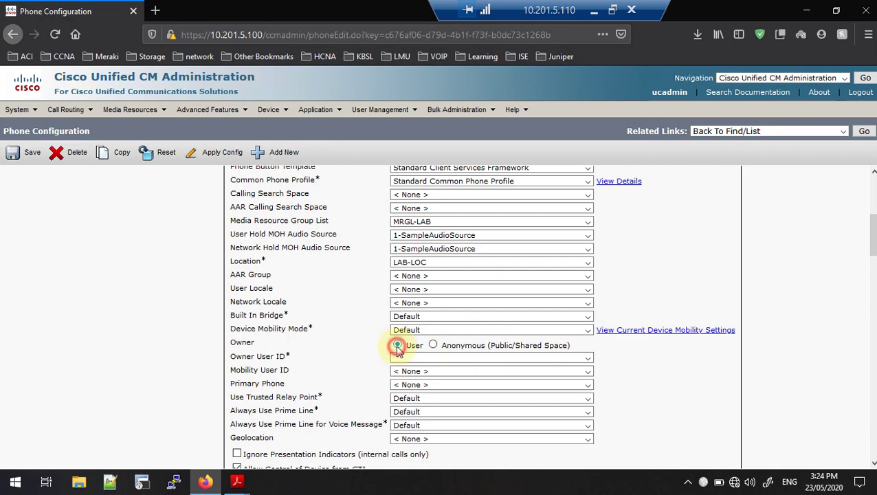
pyautogui.click(587, 359)
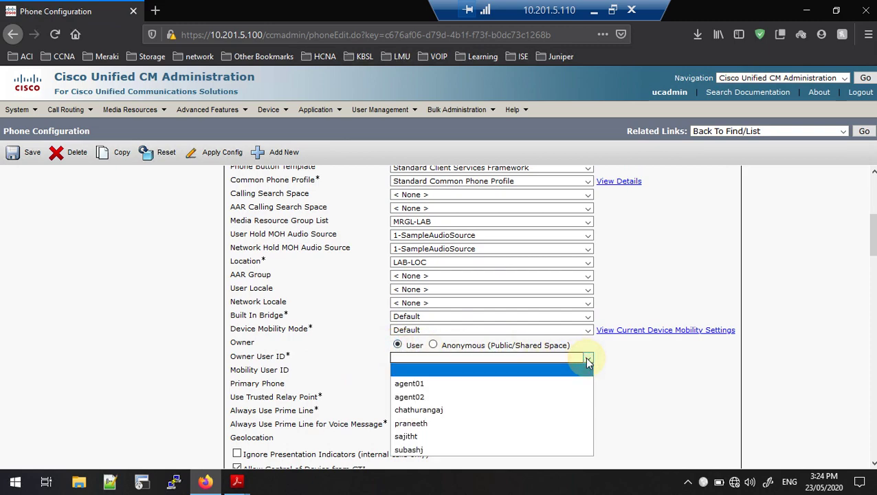
pyautogui.click(445, 399)
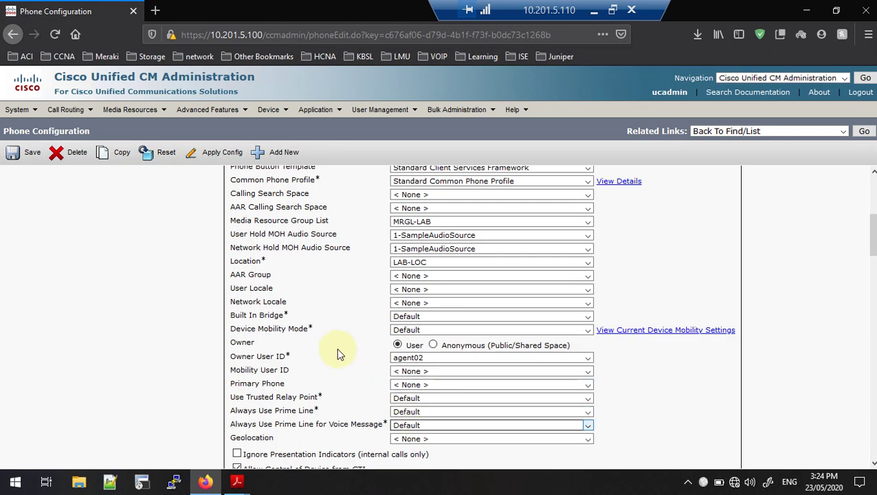
pyautogui.click(31, 152)
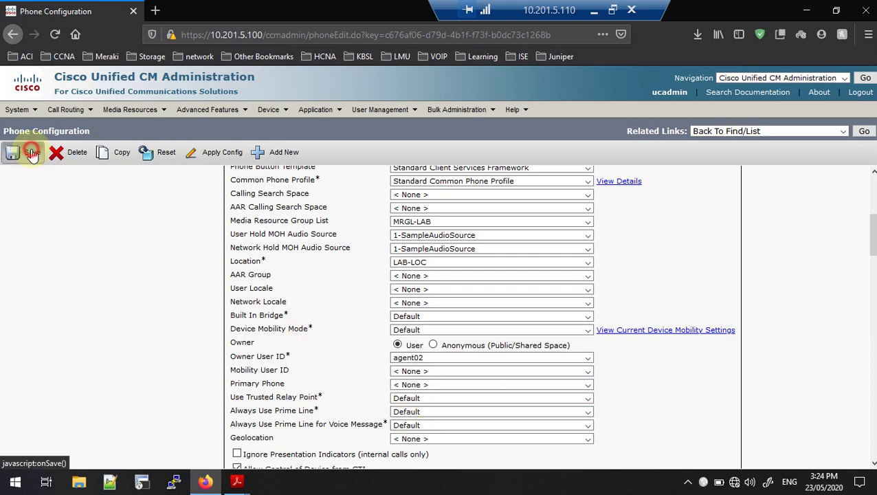
pyautogui.click(523, 244)
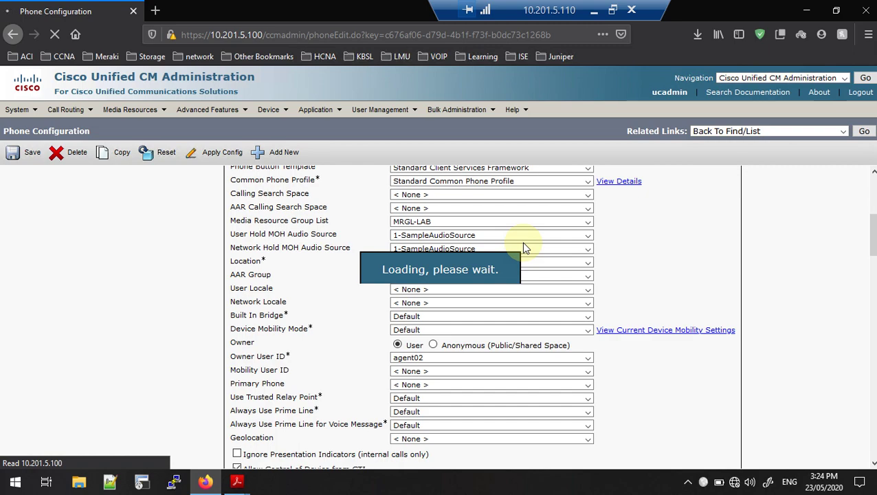
pyautogui.click(214, 152)
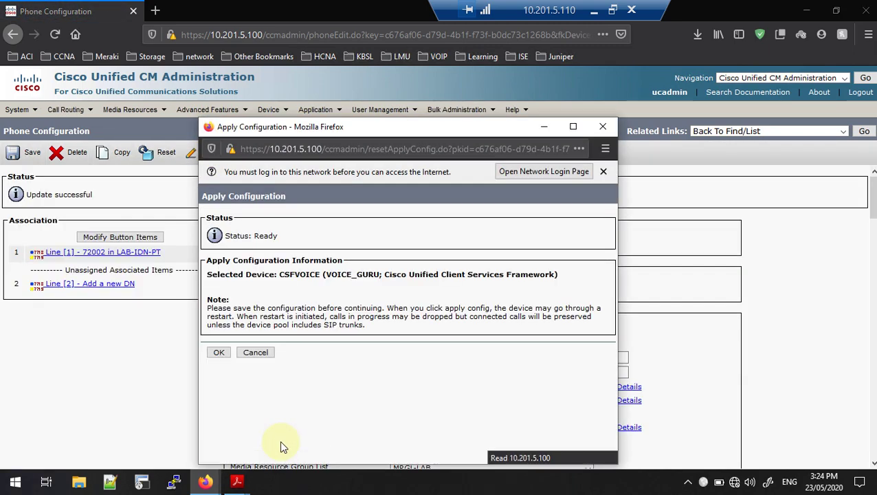
# Confirm applying the saved configuration to phone CSFVOICE
pyautogui.click(218, 351)
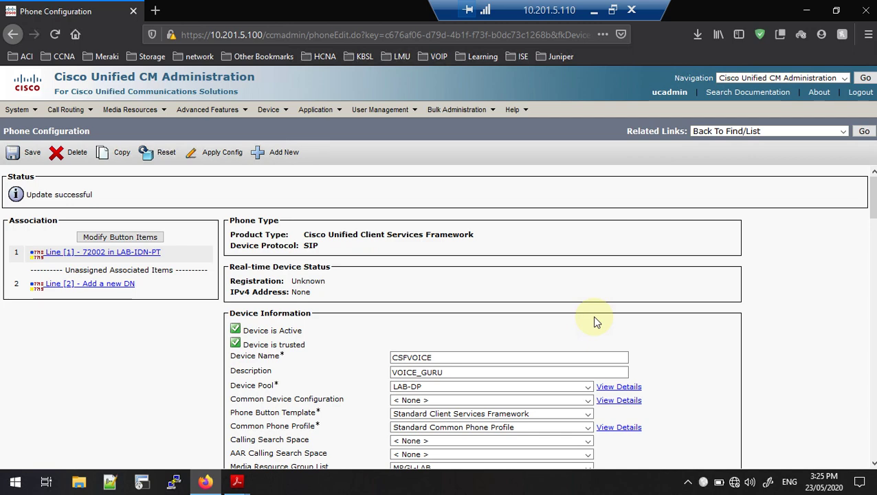
pyautogui.scroll(-5, 595, 321)
pyautogui.scroll(5, 595, 321)
# Minimize the remote session and refresh the local Windows desktop twice
pyautogui.click(594, 10)
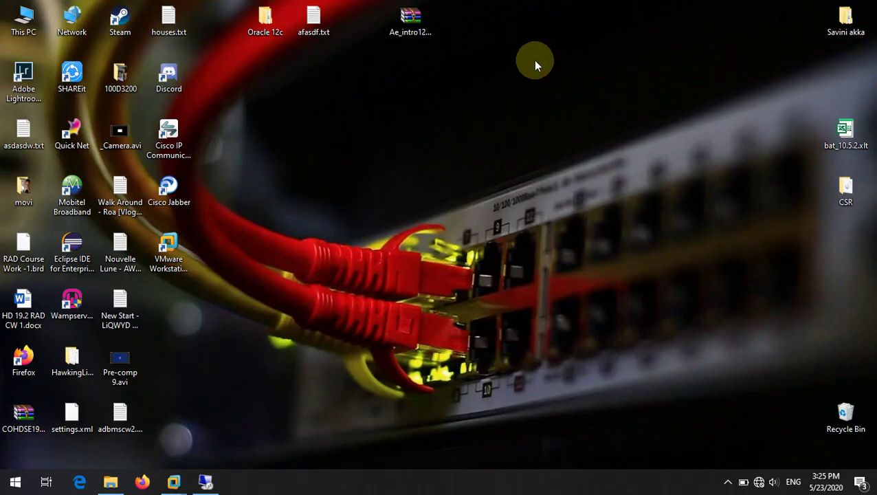
pyautogui.rightClick(419, 142)
pyautogui.click(448, 174)
pyautogui.rightClick(455, 174)
pyautogui.click(481, 212)
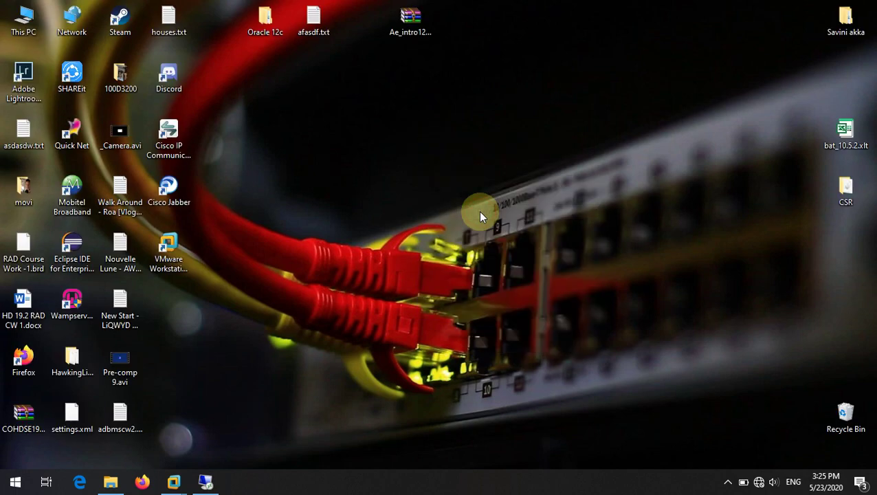